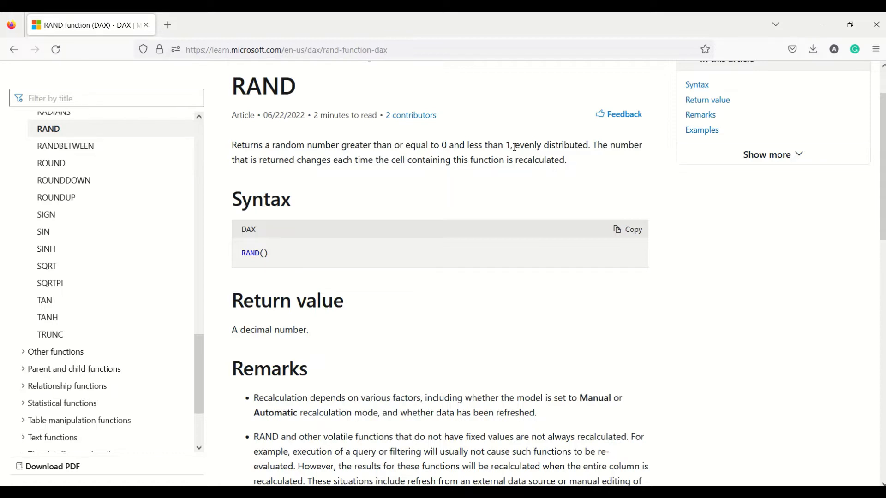
# Step: Review the RAND function documentation, covering its syntax, return value, remarks and the example formulas for different number ranges
pyautogui.scroll(-2, 479, 216)
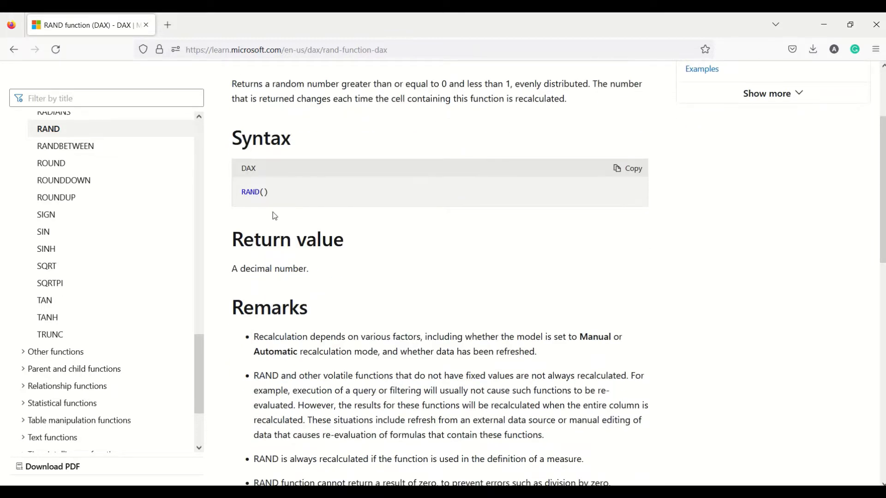
pyautogui.doubleClick(253, 269)
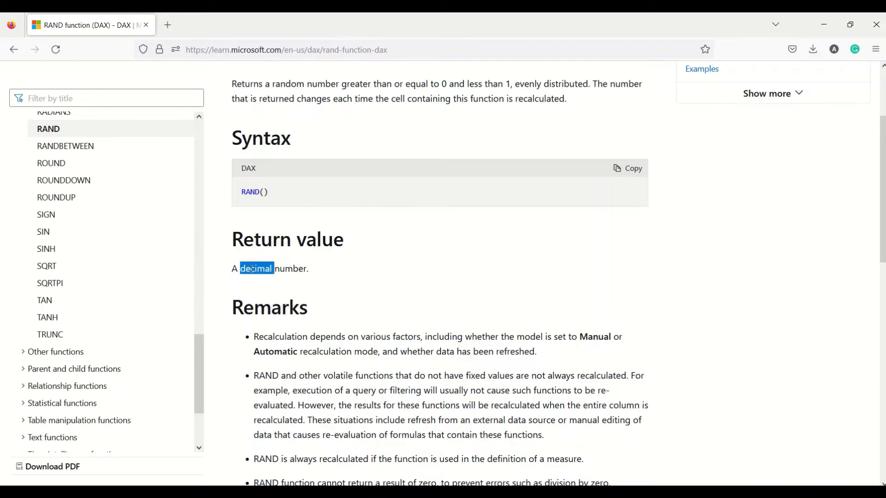
pyautogui.scroll(-4, 252, 269)
pyautogui.scroll(-4, 252, 272)
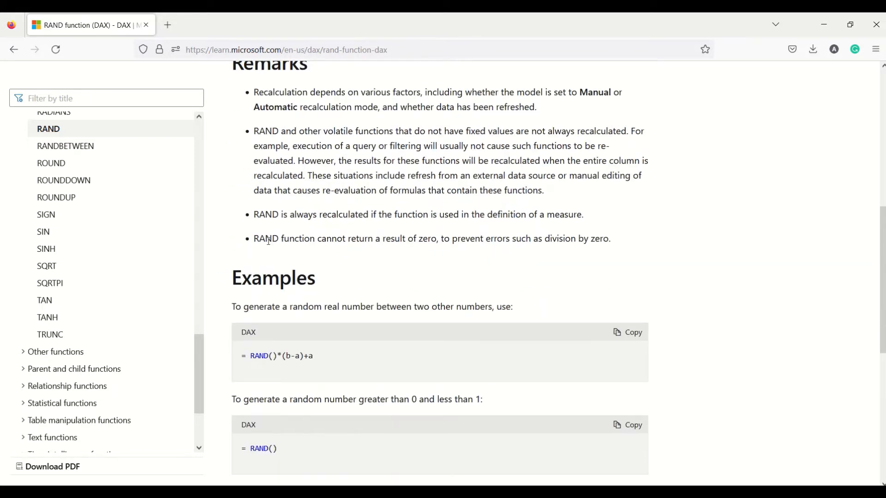
pyautogui.scroll(-4, 269, 239)
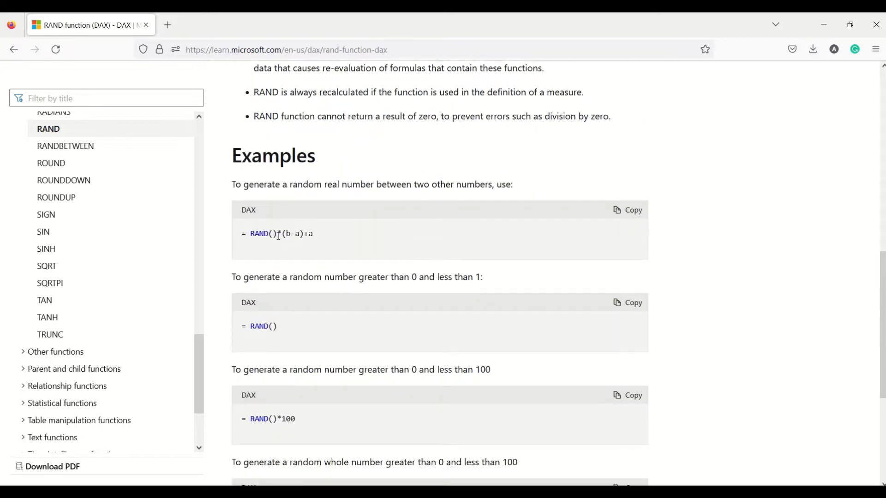
pyautogui.moveTo(282, 234); pyautogui.dragTo(307, 234)
pyautogui.scroll(-2, 305, 260)
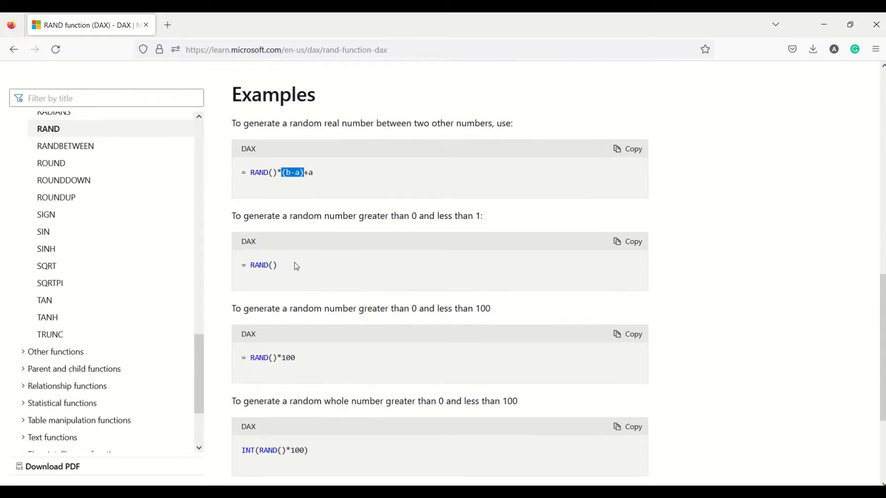
pyautogui.tripleClick(266, 266)
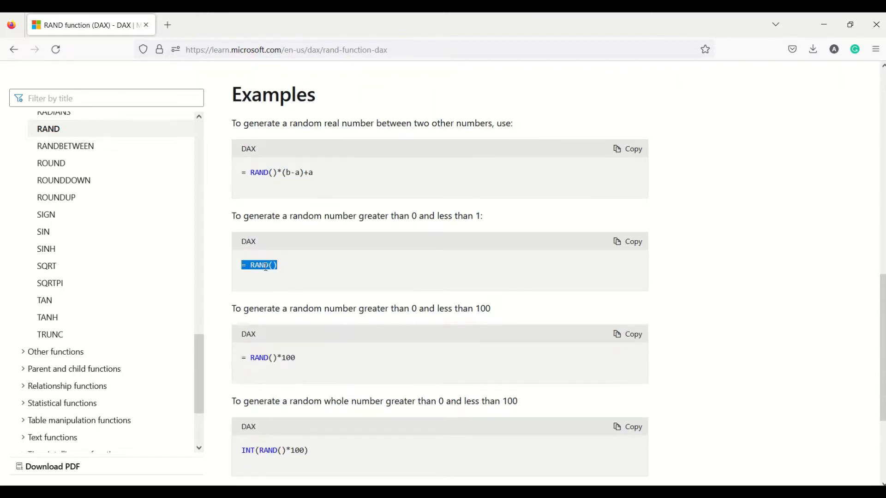
pyautogui.scroll(-2, 265, 267)
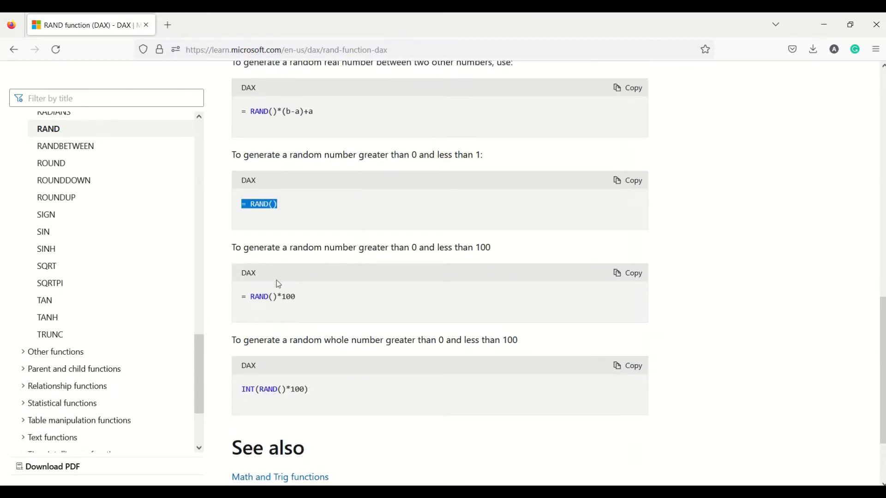
pyautogui.moveTo(255, 297); pyautogui.dragTo(308, 308)
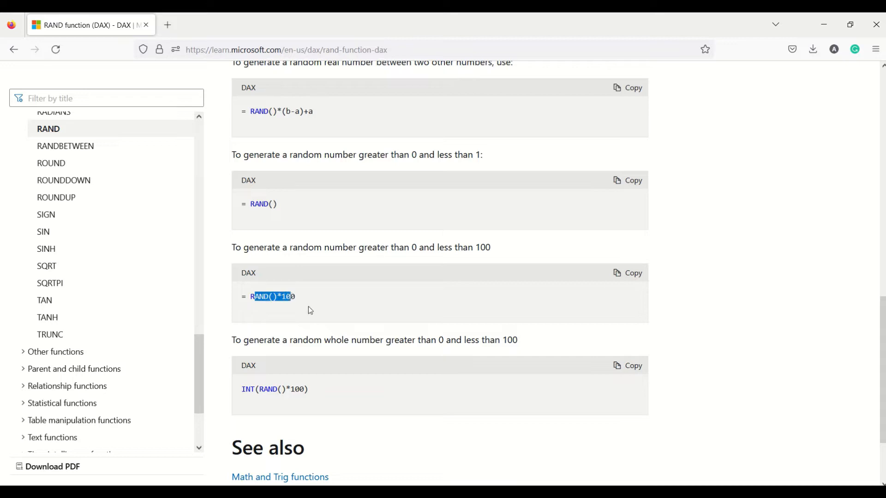
pyautogui.tripleClick(318, 341)
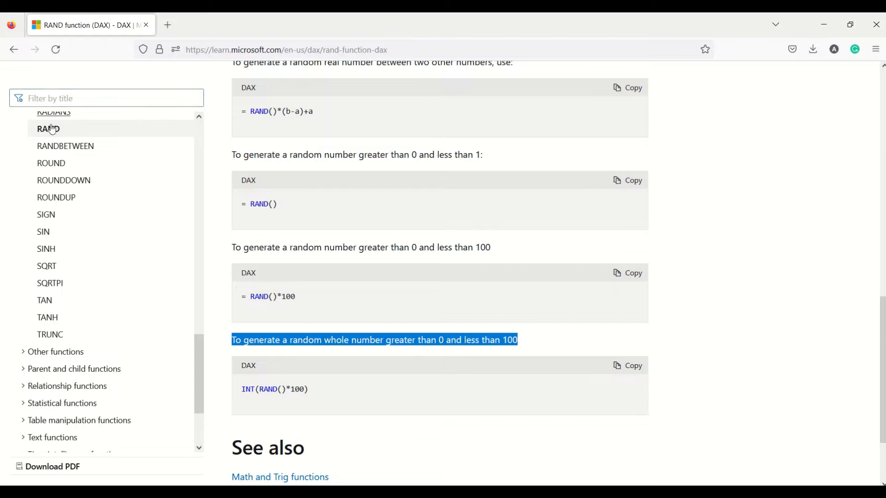
# Step: Open the RANDBETWEEN documentation and read its syntax, parameters, return value and example
pyautogui.click(58, 146)
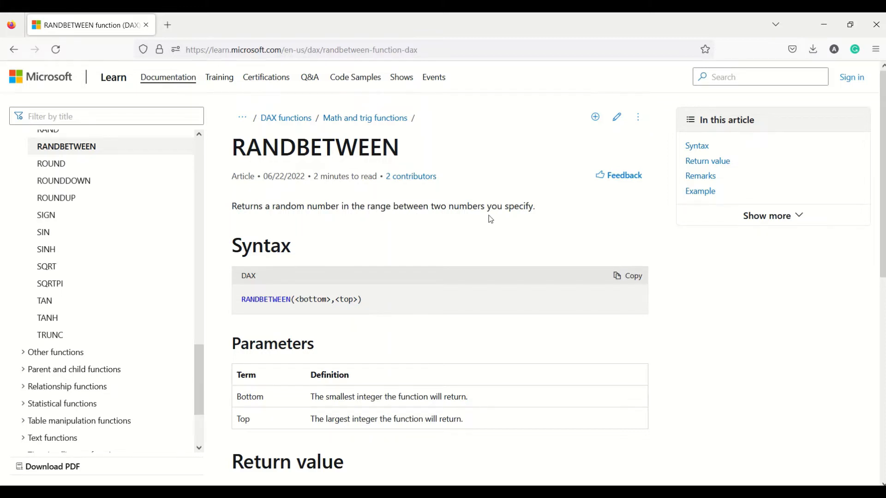
pyautogui.scroll(-4, 489, 217)
pyautogui.scroll(1, 489, 217)
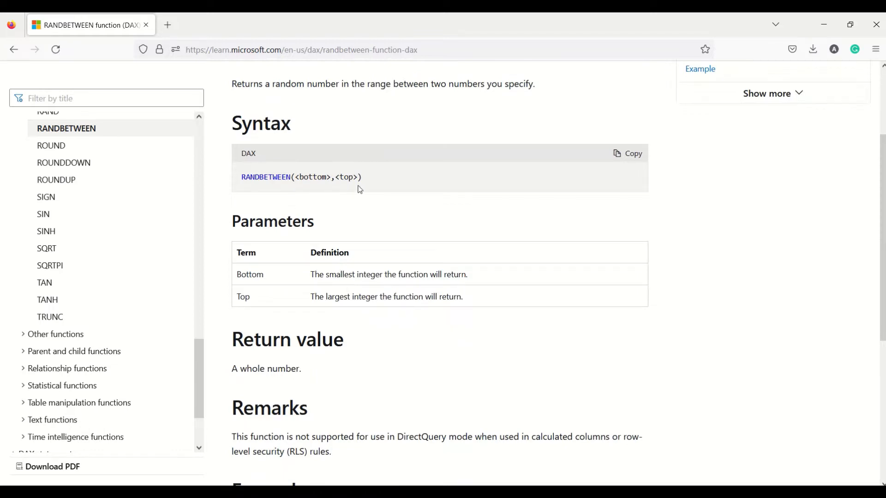
pyautogui.scroll(-1, 359, 189)
pyautogui.scroll(-1, 360, 190)
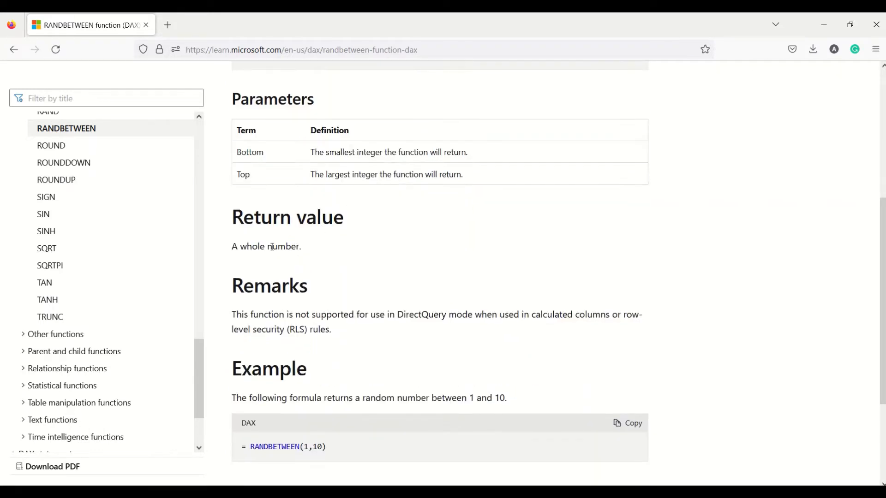
pyautogui.doubleClick(271, 247)
pyautogui.scroll(-2, 270, 247)
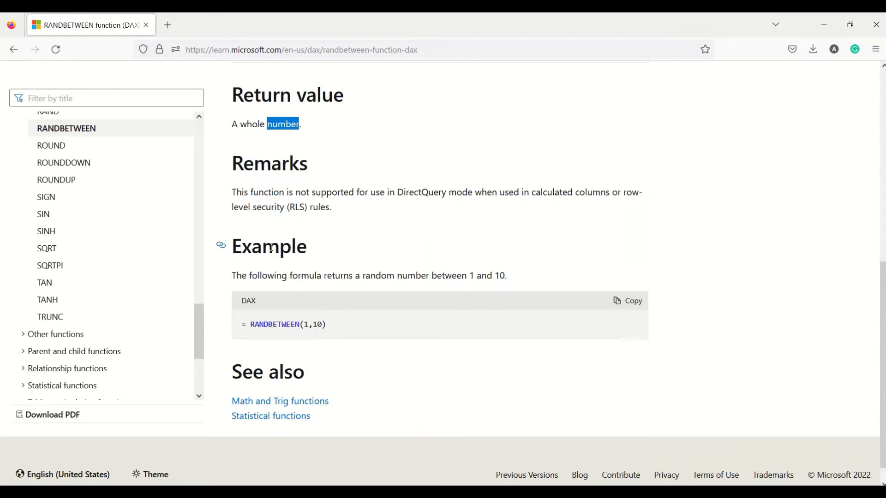
# Step: Switch to the Power BI Desktop report and display the data of the Text Ops table
pyautogui.hotkey('alt', 'Tab')
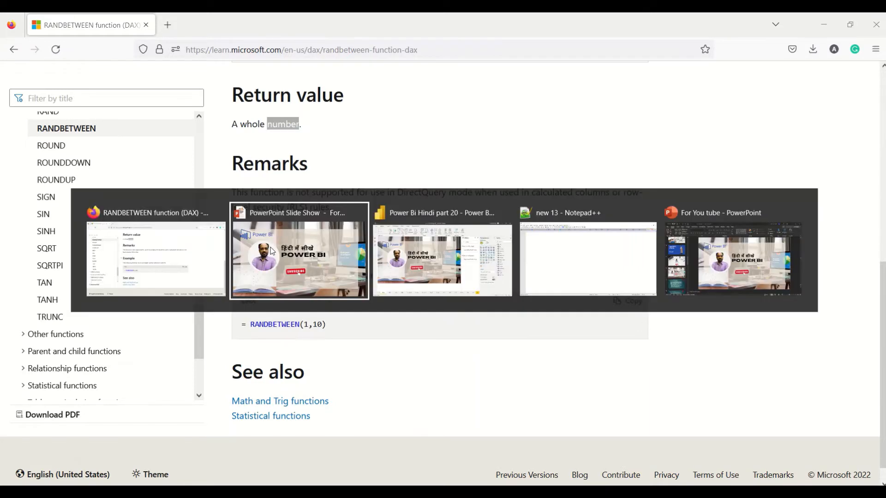
pyautogui.hotkey('alt', 'Tab')
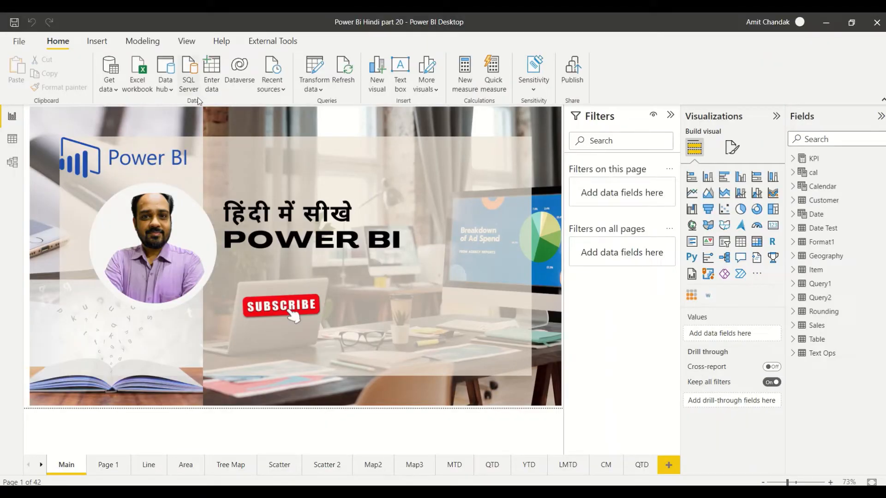
pyautogui.click(12, 139)
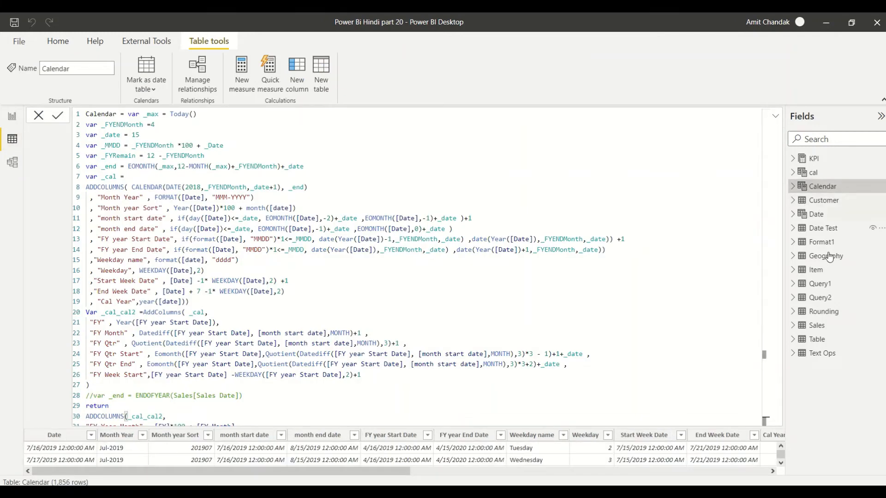
pyautogui.click(817, 354)
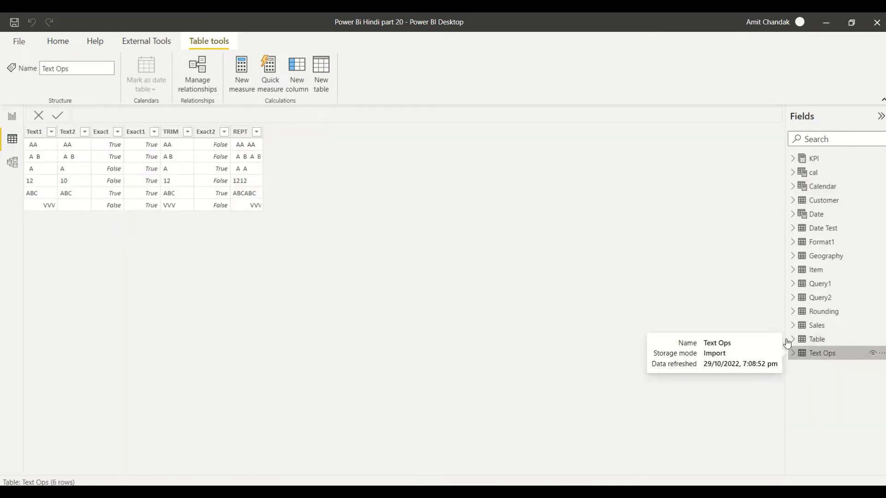
# Step: Add a calculated column to the Text Ops table with the formula Rand = RAND()
pyautogui.click(245, 135)
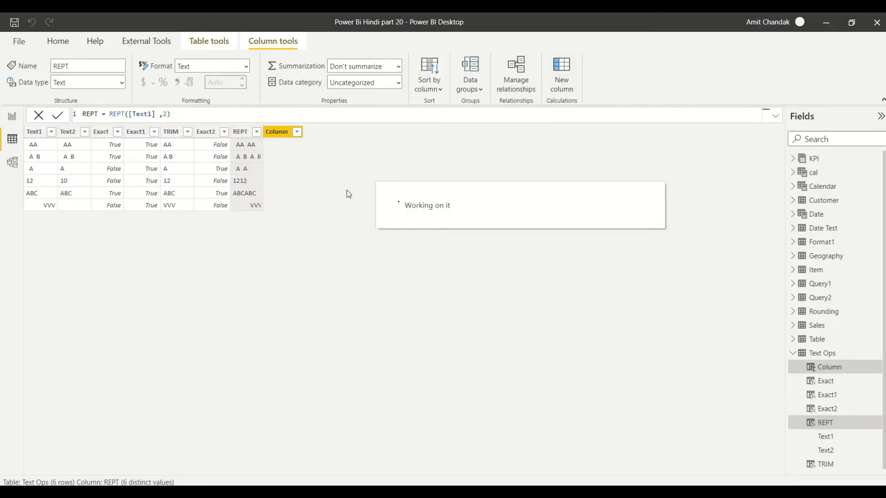
pyautogui.doubleClick(105, 113)
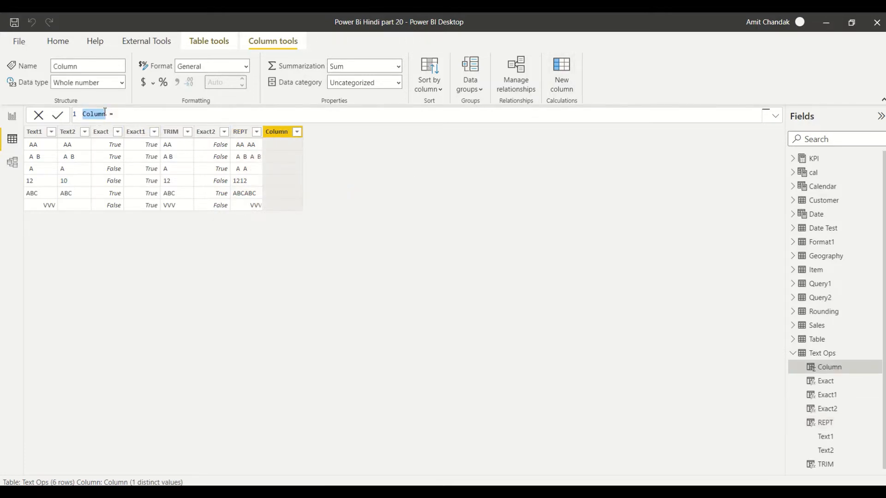
pyautogui.write('Rand')
pyautogui.press('End')
pyautogui.write('Rand')
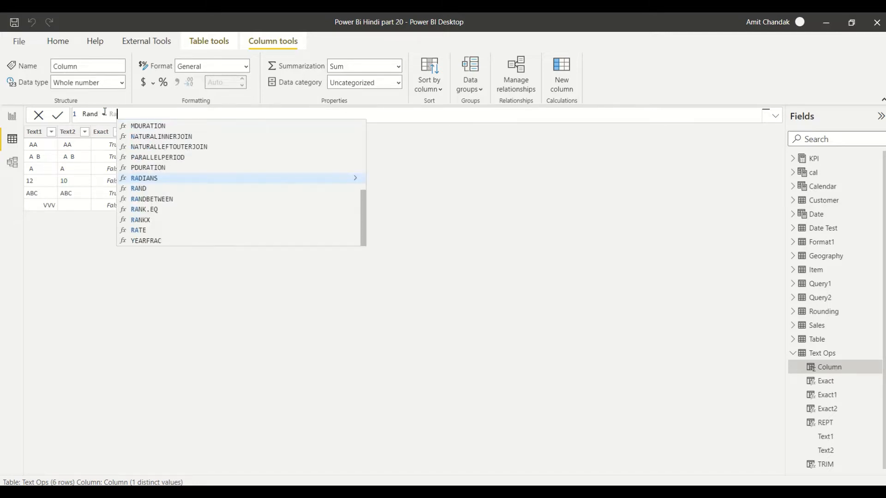
pyautogui.press('Tab')
pyautogui.write(')')
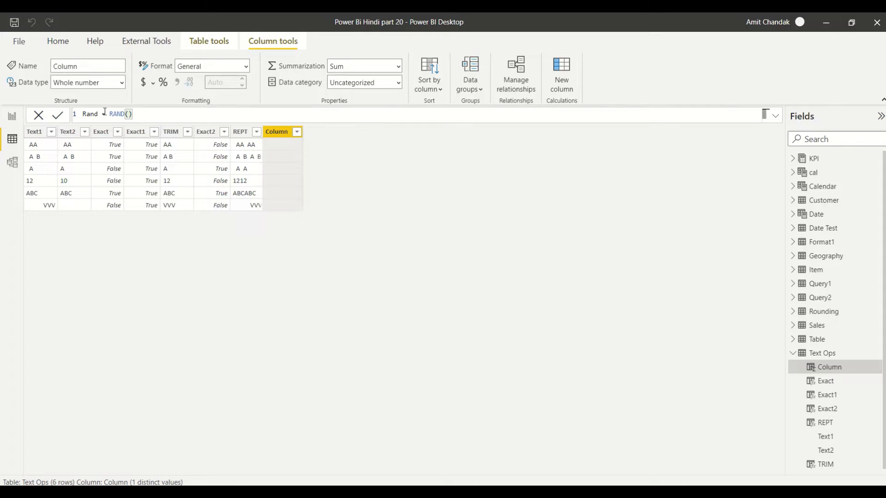
pyautogui.press('Return')
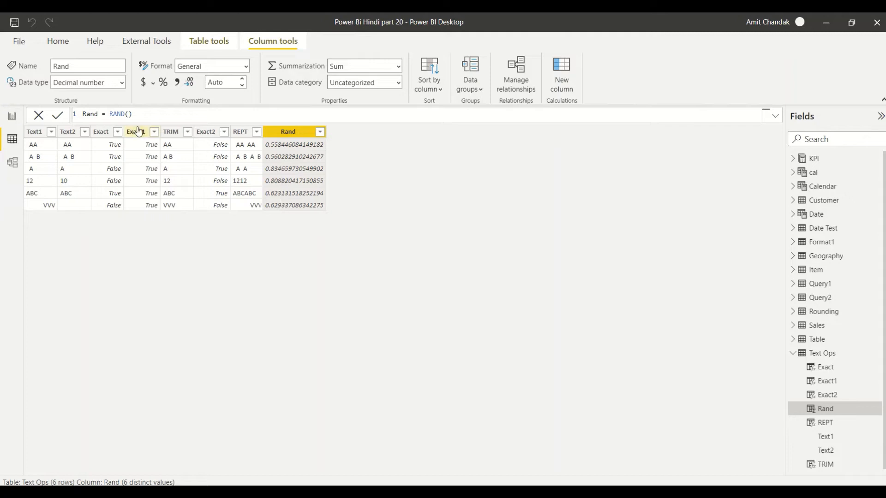
# Step: Multiply the Rand column's formula by 100 so it reads RAND()*100
pyautogui.click(147, 116)
pyautogui.write('*100')
pyautogui.press('Return')
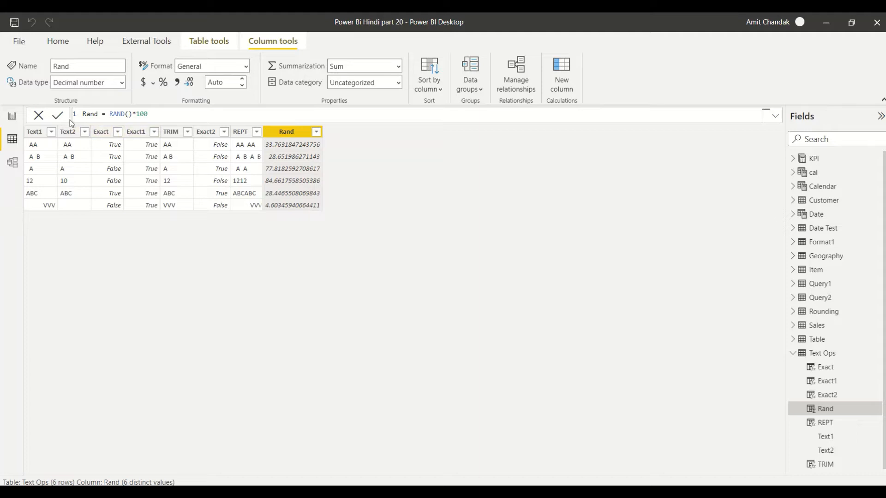
# Step: Wrap the Rand formula in the Int function so it reads Int(RAND()*100)
pyautogui.click(154, 116)
pyautogui.click(111, 114)
pyautogui.write('Int(')
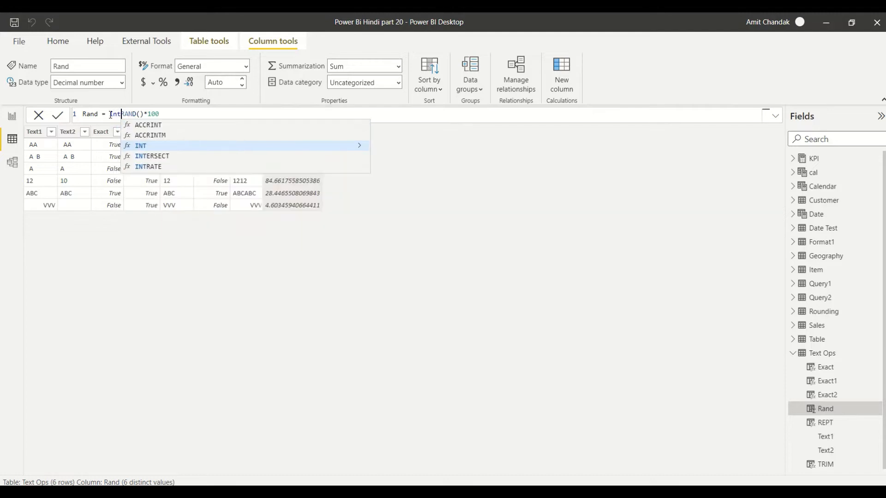
pyautogui.click(196, 115)
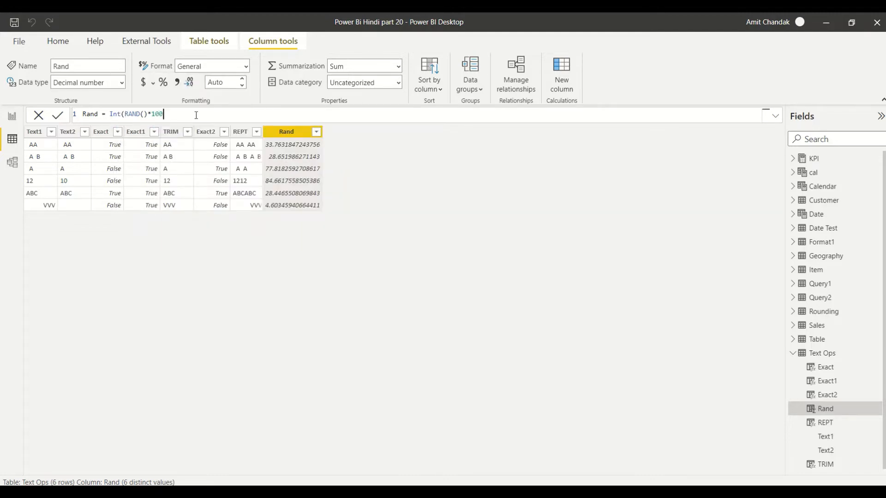
pyautogui.write(')')
pyautogui.press('Return')
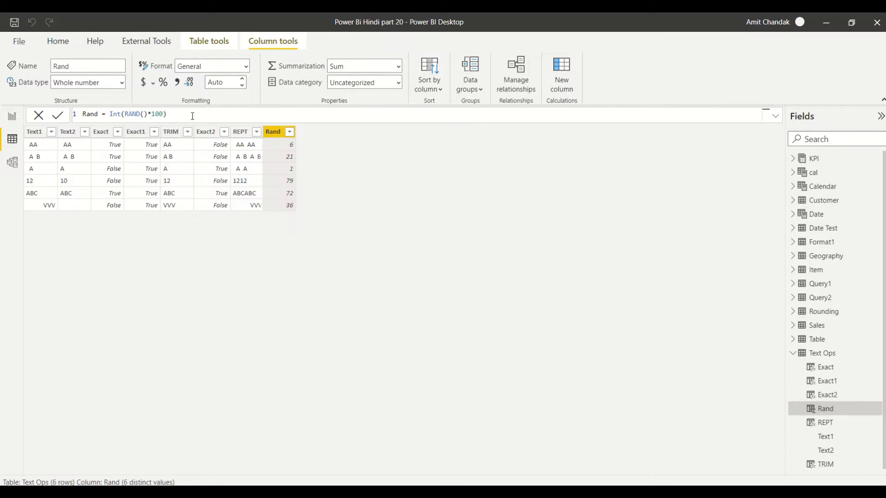
# Step: Rewrite the Rand column's formula without Int as RAND()*(20-10)+10 to get decimals between 10 and 20
pyautogui.doubleClick(116, 114)
pyautogui.press('Delete')
pyautogui.press('Delete')
pyautogui.press('BackSpace')
pyautogui.press('BackSpace')
pyautogui.press('BackSpace')
pyautogui.press('BackSpace')
pyautogui.write('(')
pyautogui.write('20-10)')
pyautogui.write('10')
pyautogui.press('BackSpace')
pyautogui.press('BackSpace')
pyautogui.write('+10')
pyautogui.press('Return')
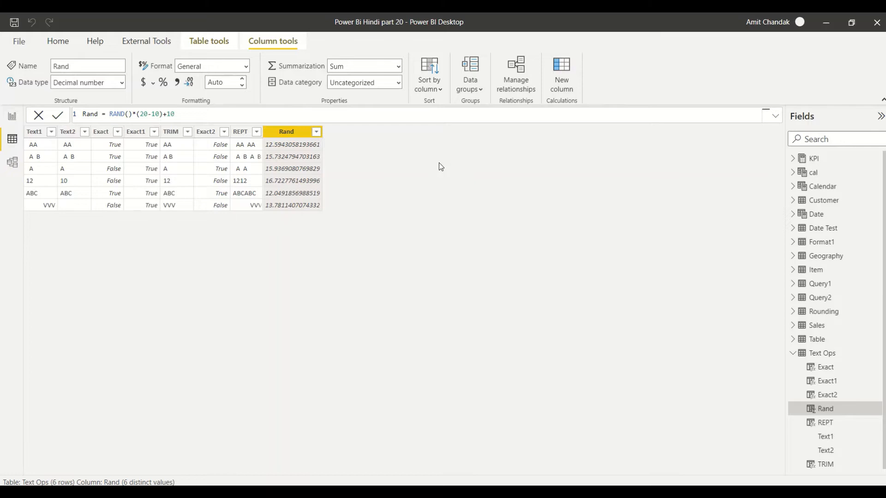
# Step: Add another calculated column to Text Ops with the formula Randbetween = RANDBETWEEN(10,20)
pyautogui.doubleClick(103, 116)
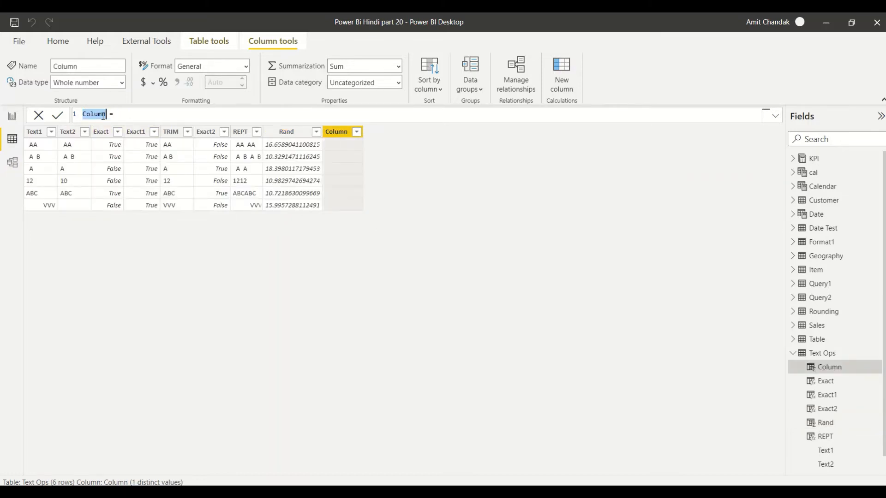
pyautogui.write('Randbetween')
pyautogui.press('End')
pyautogui.write('ran')
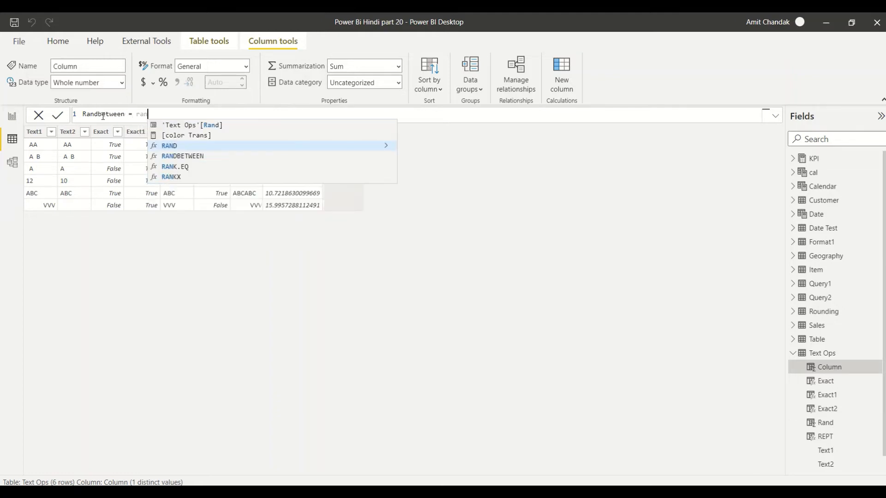
pyautogui.press('Down')
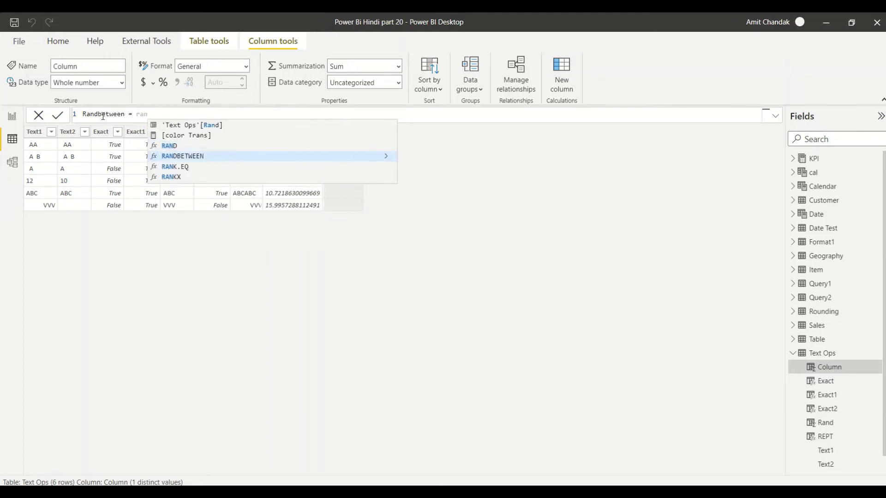
pyautogui.press('Tab')
pyautogui.write('10,')
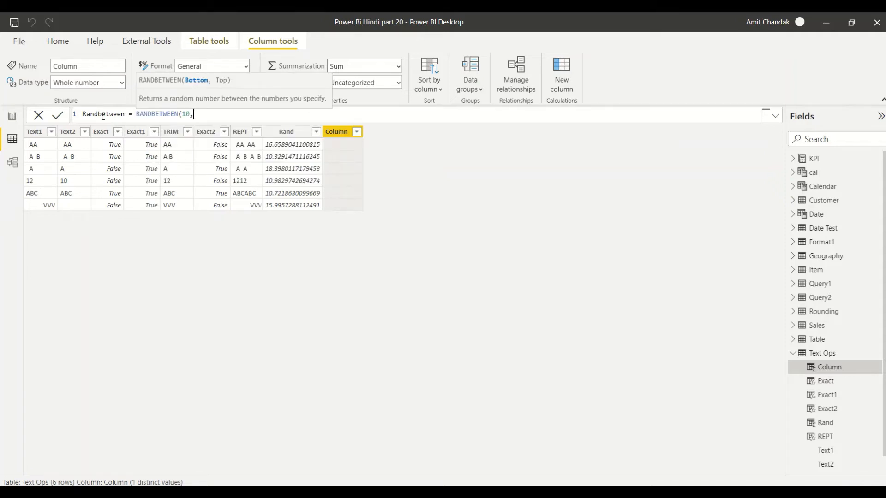
pyautogui.write('20)')
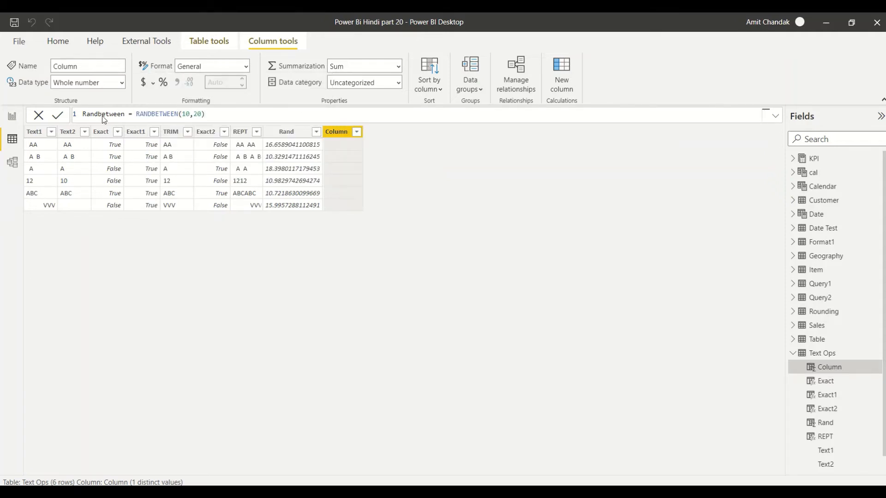
pyautogui.press('Return')
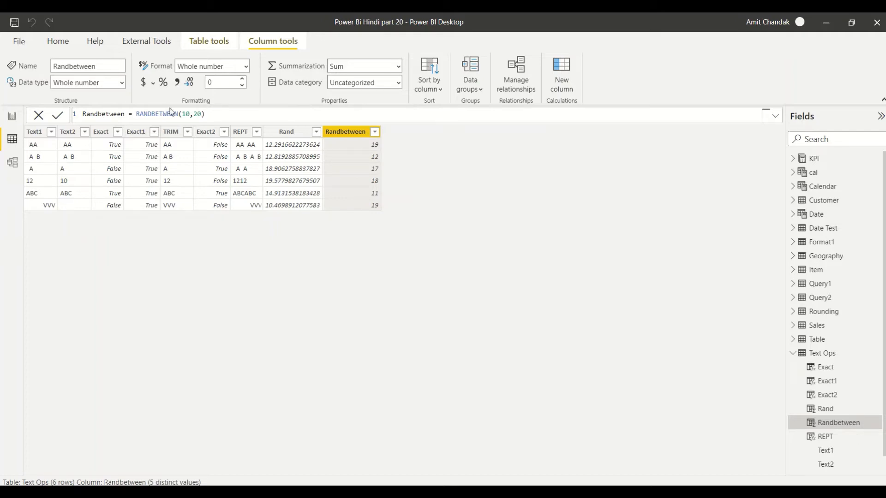
# Step: Try 100 as the lower bound in the Randbetween formula, and replace it with 1 to make RANDBETWEEN(1,20)
pyautogui.click(190, 114)
pyautogui.write('0')
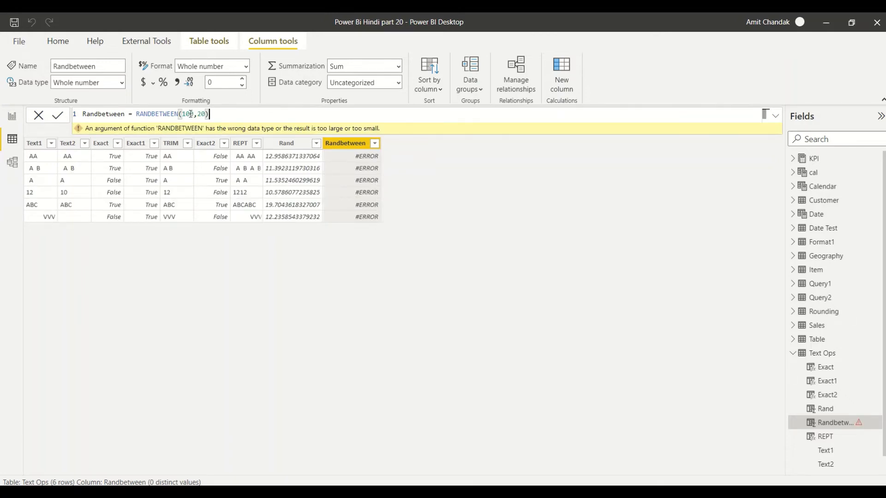
pyautogui.doubleClick(190, 114)
pyautogui.write('1')
pyautogui.press('Return')
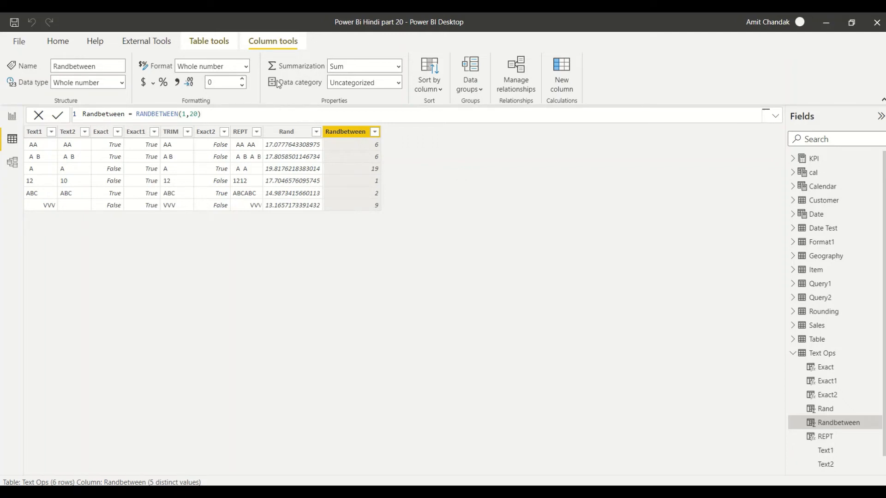
# Step: Add a new calculated table to the data model
pyautogui.click(205, 42)
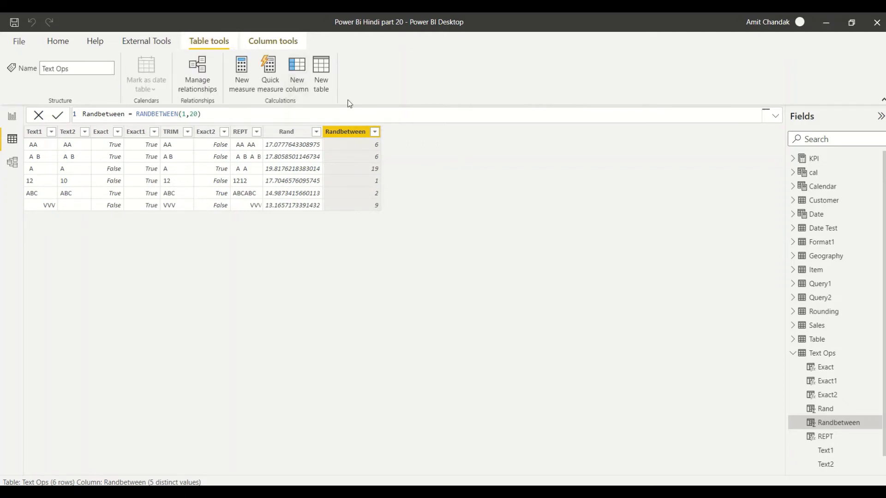
pyautogui.click(323, 80)
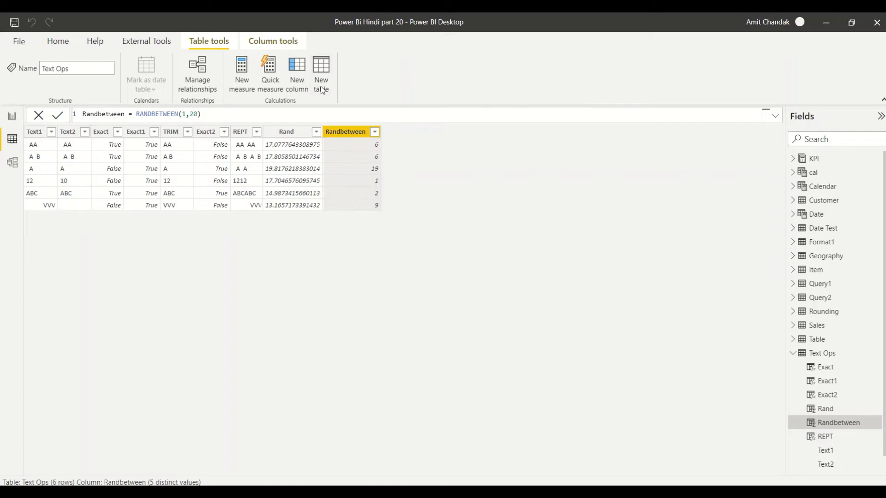
pyautogui.click(154, 115)
pyautogui.write('Rab')
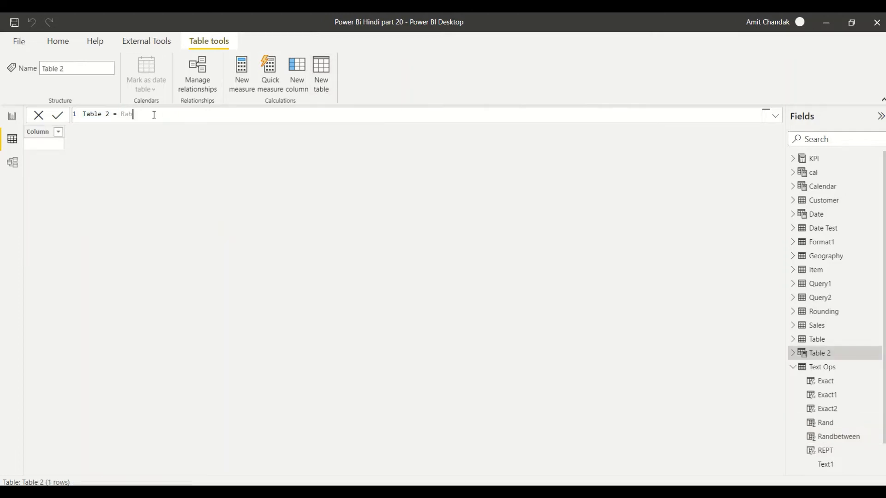
pyautogui.press('BackSpace')
pyautogui.write('ndom')
pyautogui.press('BackSpace')
pyautogui.press('BackSpace')
pyautogui.press('BackSpace')
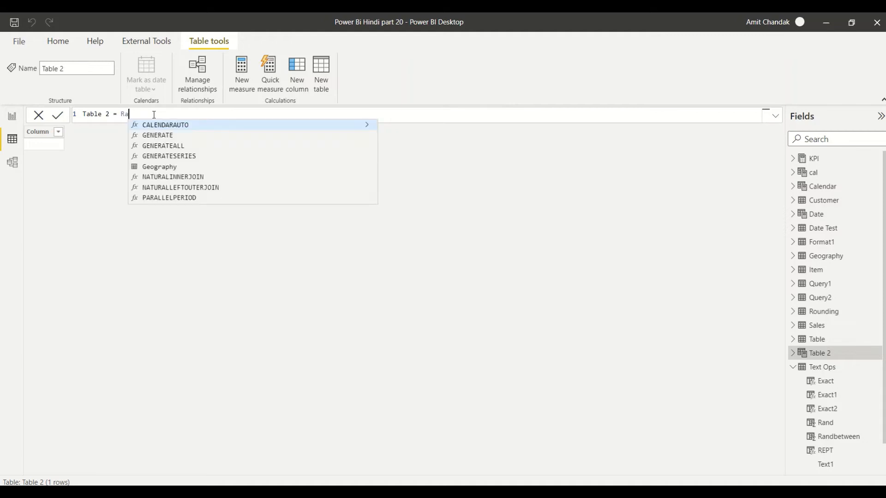
pyautogui.write('ndo')
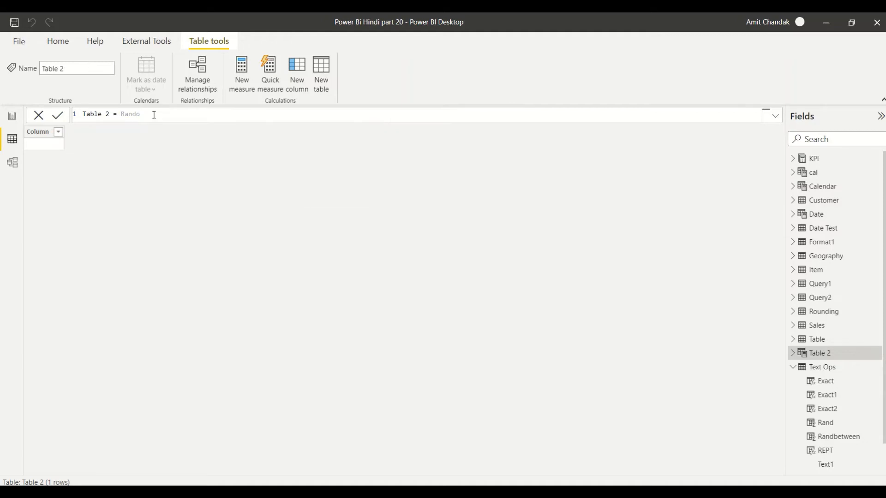
pyautogui.press('BackSpace')
pyautogui.press('BackSpace')
pyautogui.press('BackSpace')
pyautogui.press('BackSpace')
pyautogui.press('BackSpace')
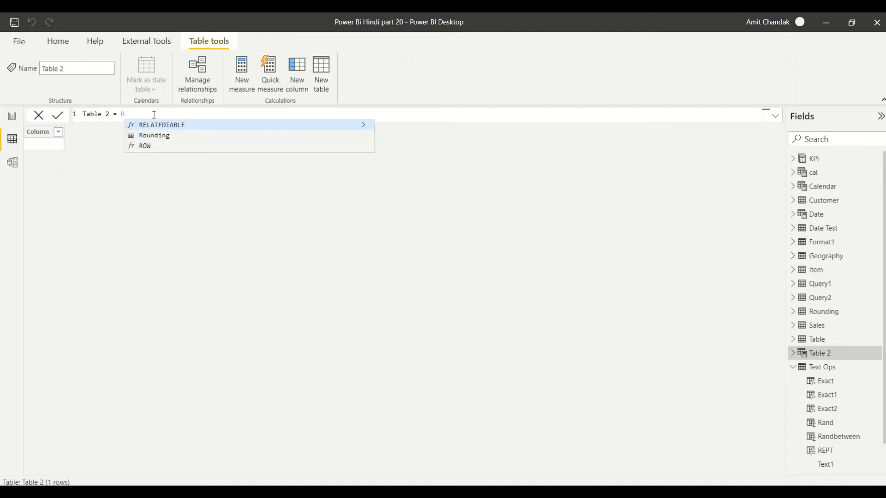
pyautogui.press('BackSpace')
# Step: Define the new table with the formula GENERATESERIES(1, 10)
pyautogui.write('ge')
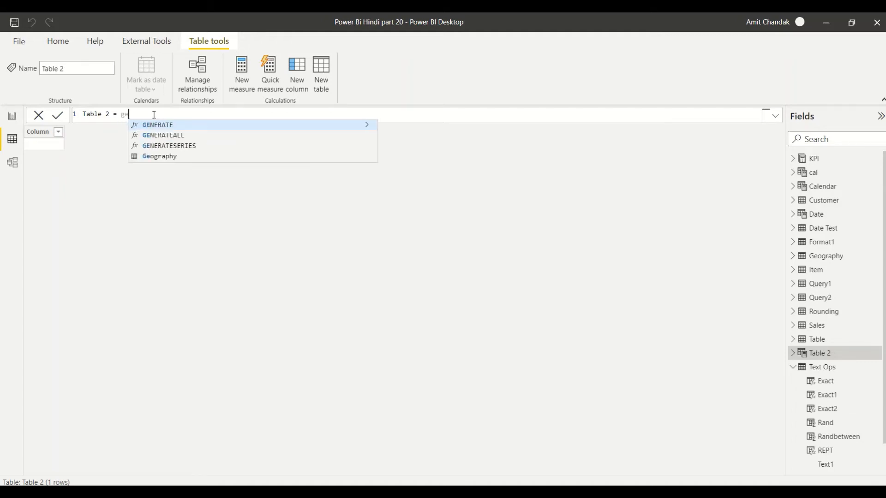
pyautogui.press('Tab')
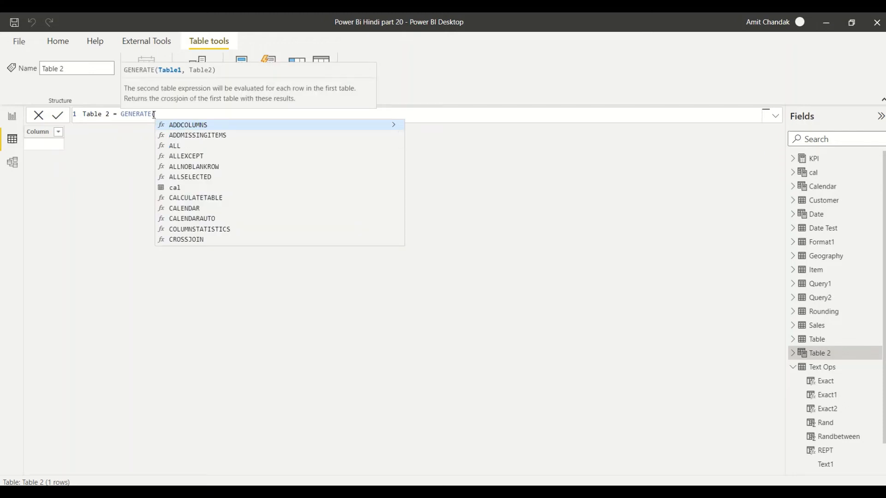
pyautogui.write('1,')
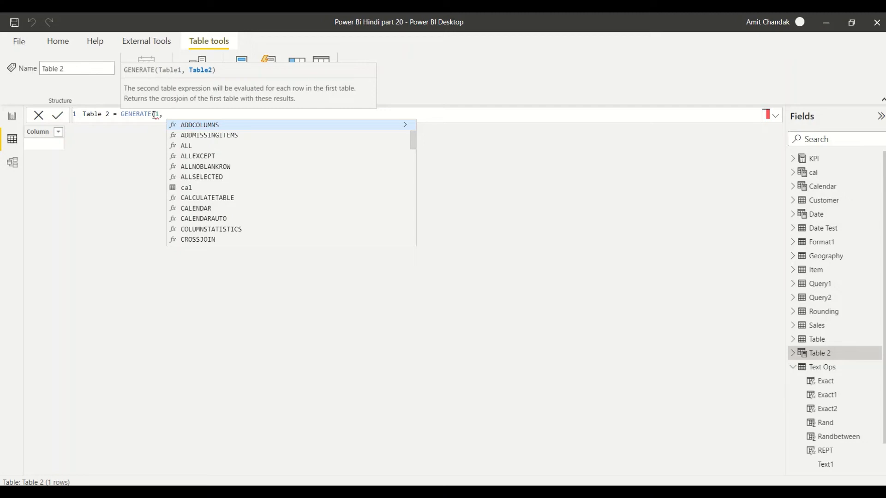
pyautogui.write(' 10)')
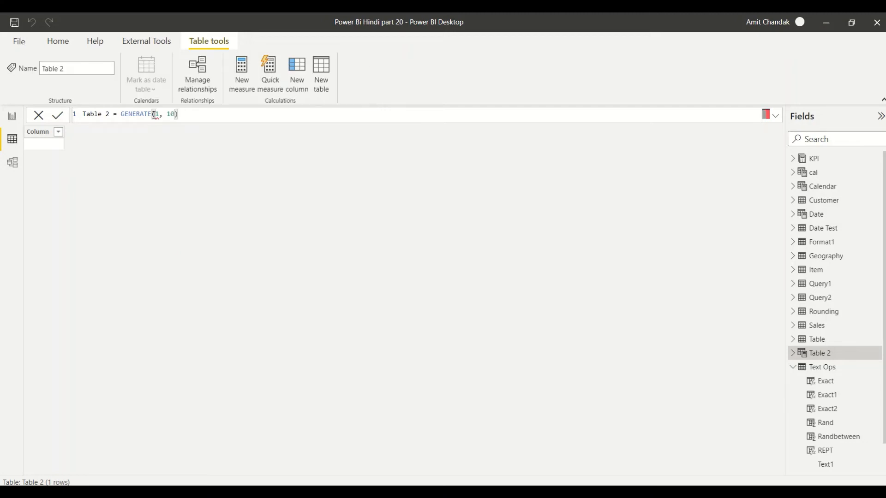
pyautogui.click(153, 114)
pyautogui.write('SERIES')
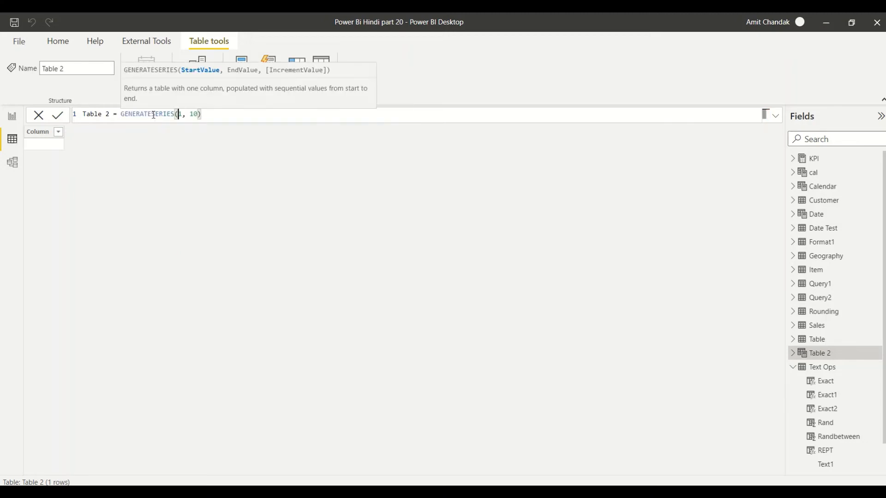
pyautogui.press('Return')
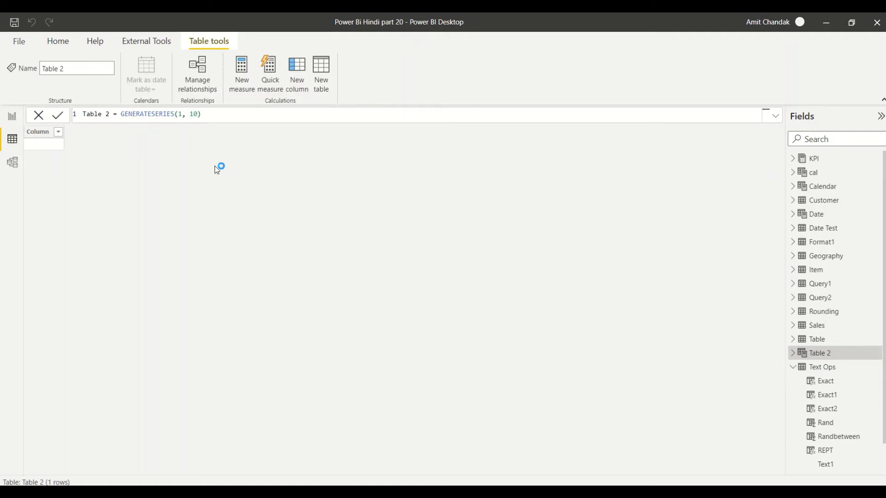
# Step: Wrap the GENERATESERIES(1, 10) expression of Table 2 in an ADDCOLUMNS function as its table argument
pyautogui.doubleClick(121, 116)
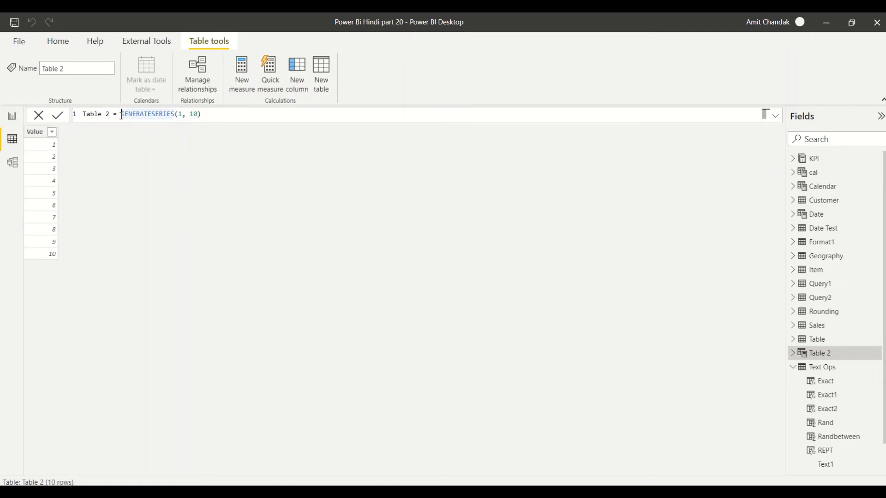
pyautogui.write('Add')
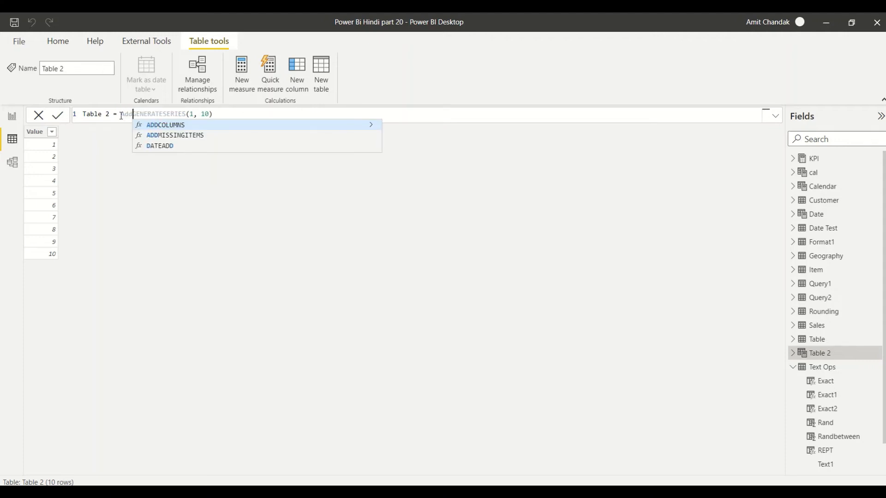
pyautogui.press('Tab')
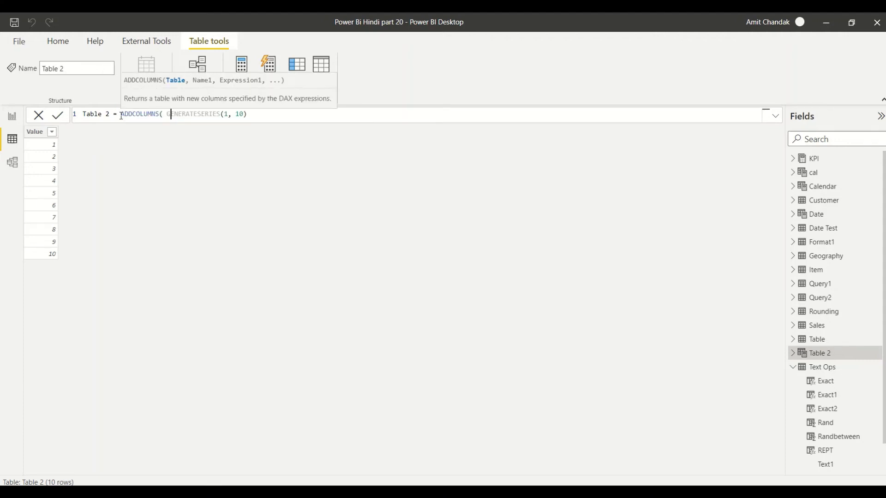
pyautogui.press('Right')
pyautogui.press('Right')
pyautogui.press('Right')
pyautogui.press('Right')
pyautogui.press('Right')
pyautogui.press('Right')
pyautogui.press('Right')
pyautogui.press('Right')
pyautogui.press('Right')
pyautogui.press('Right')
pyautogui.press('Right')
pyautogui.press('Right')
pyautogui.press('Right')
pyautogui.press('Right')
pyautogui.press('Right')
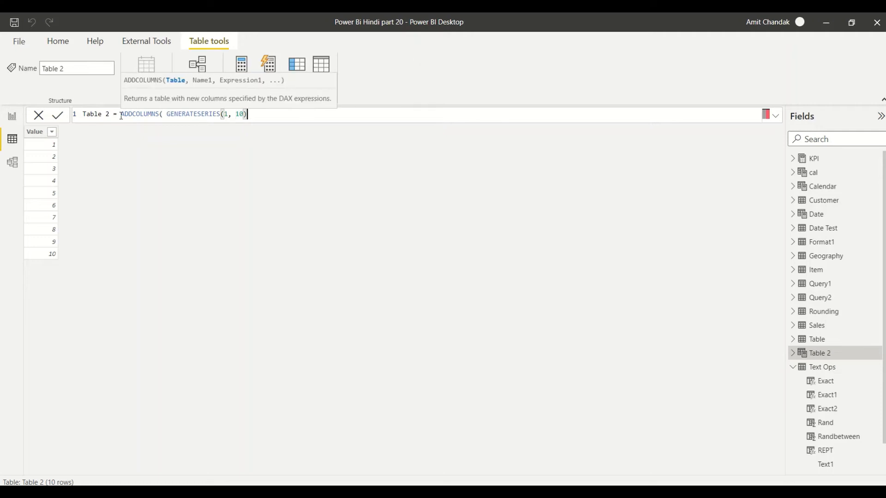
# Step: Enter "Rand" as the name of the column added by ADDCOLUMNS
pyautogui.write(', ')
pyautogui.write('""')
pyautogui.write('T')
pyautogui.write('Rand')
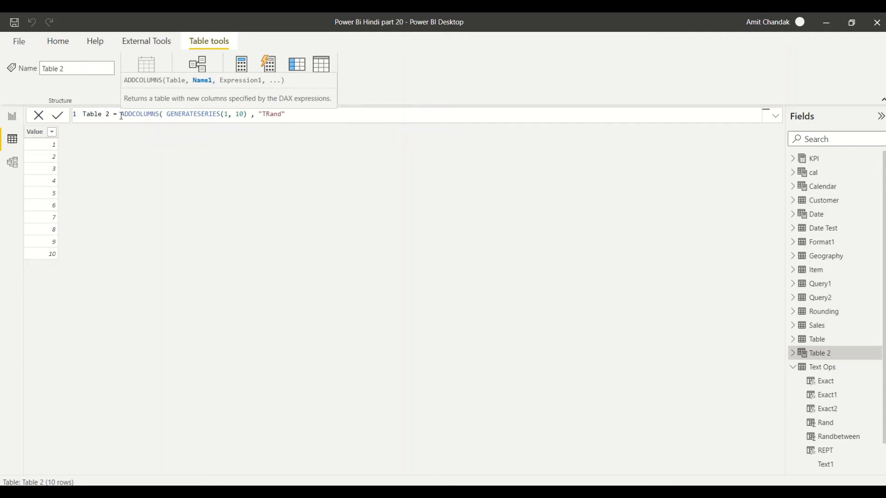
pyautogui.press('BackSpace')
pyautogui.press('BackSpace')
pyautogui.press('BackSpace')
pyautogui.press('BackSpace')
pyautogui.press('BackSpace')
pyautogui.write('Rand" ,')
# Step: Set the added column's expression to RANDBETWEEN(10,20) and commit the Table 2 formula
pyautogui.write('ran')
pyautogui.press('Down')
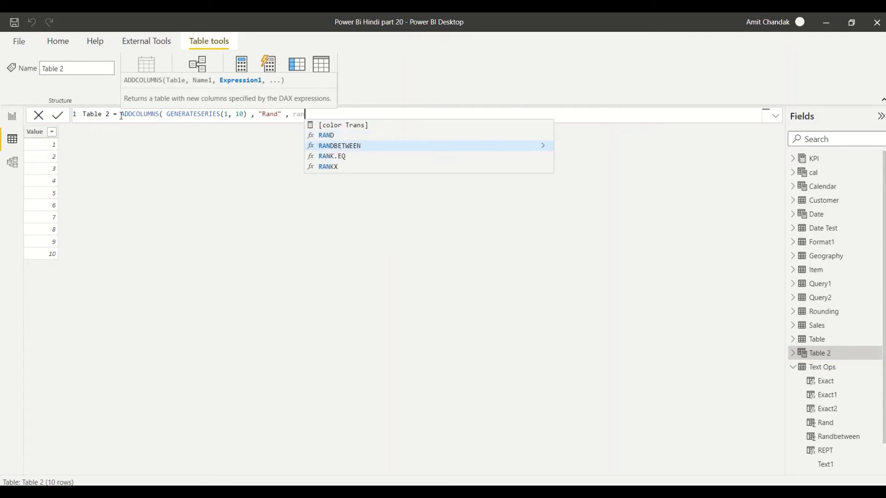
pyautogui.press('Tab')
pyautogui.write('10,20)')
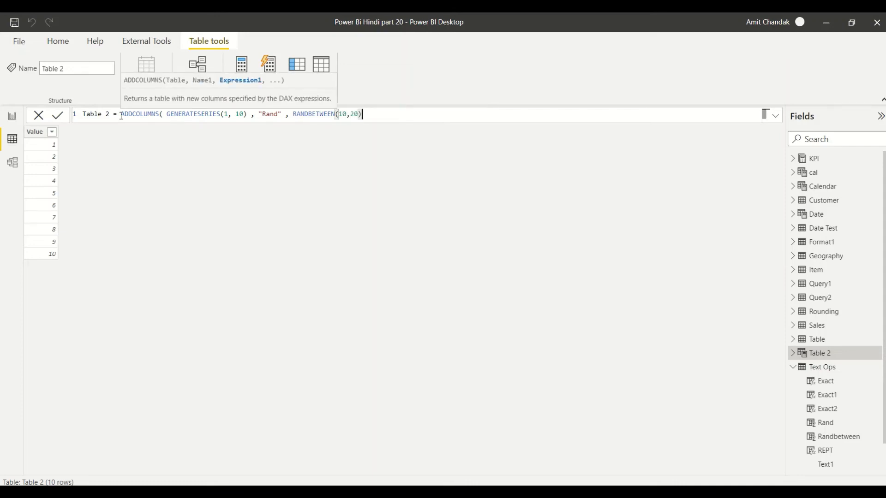
pyautogui.write(')')
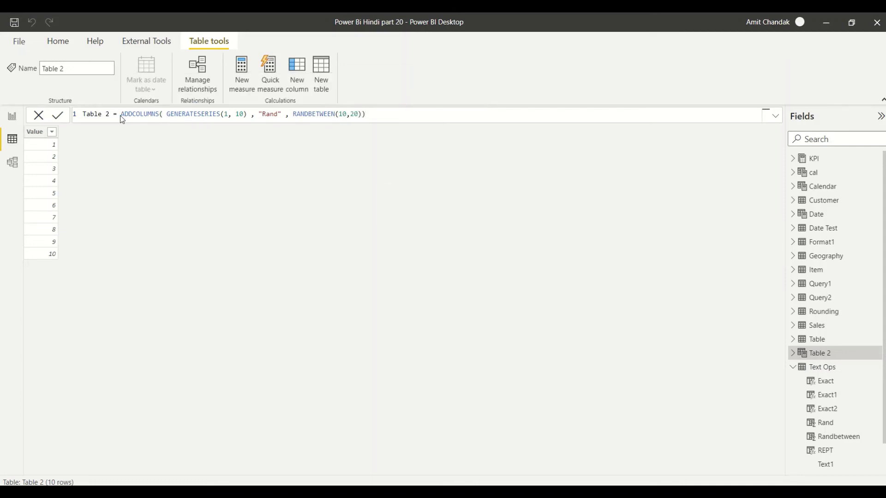
pyautogui.press('Return')
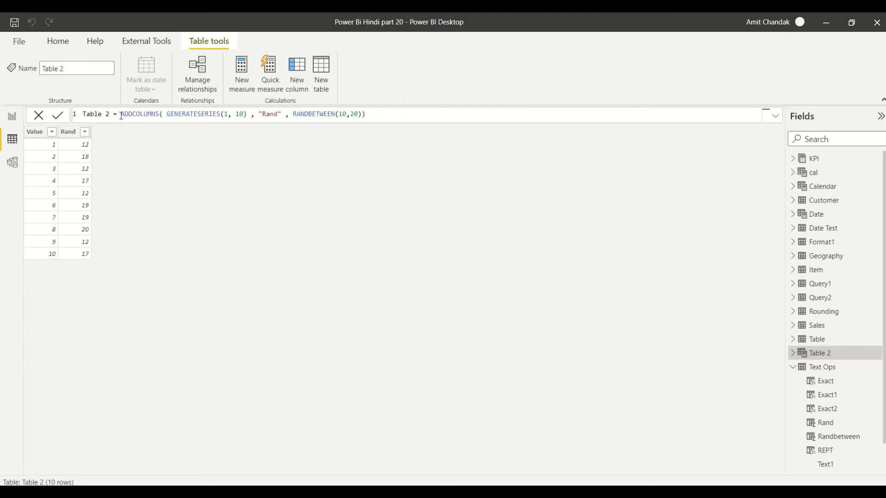
# Step: Wrap the Table 2 formula in SELECTCOLUMNS, returning only a column named "Rand" taken from [Rand]
pyautogui.click(121, 116)
pyautogui.write('sele')
pyautogui.press('Tab')
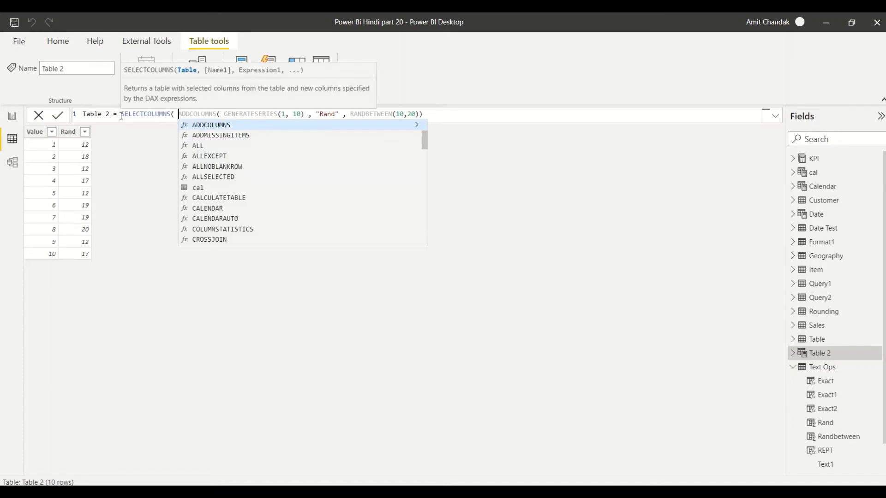
pyautogui.click(450, 116)
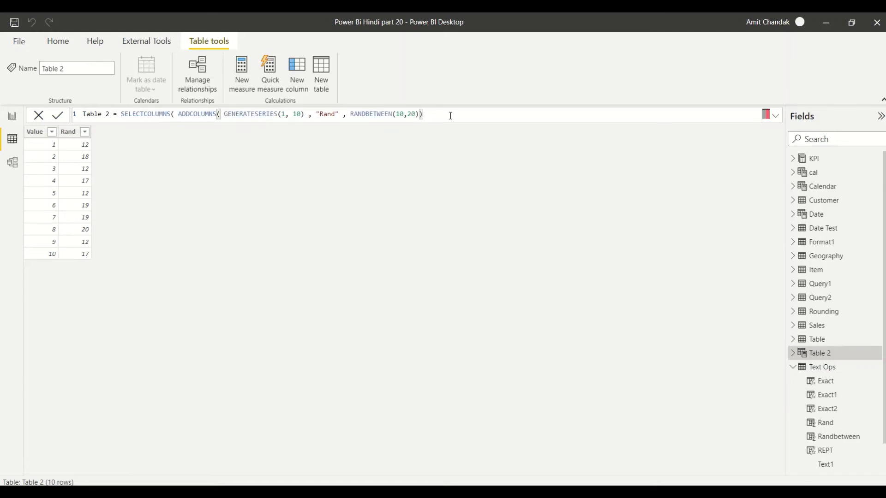
pyautogui.write(', ')
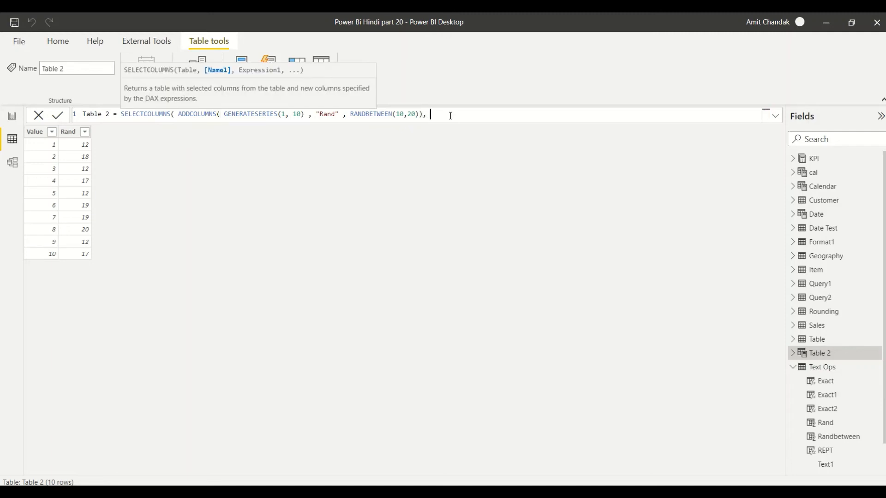
pyautogui.write('"Rand", [rab')
pyautogui.press('BackSpace')
pyautogui.press('Tab')
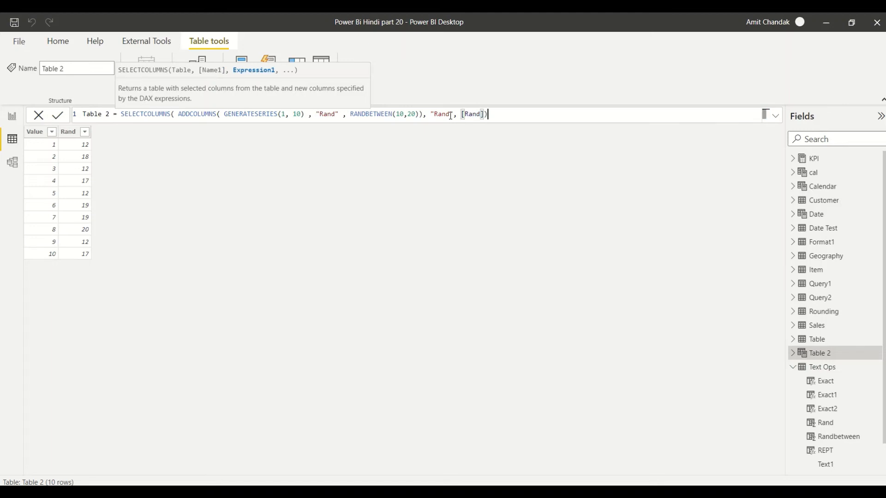
pyautogui.write(')')
pyautogui.press('Return')
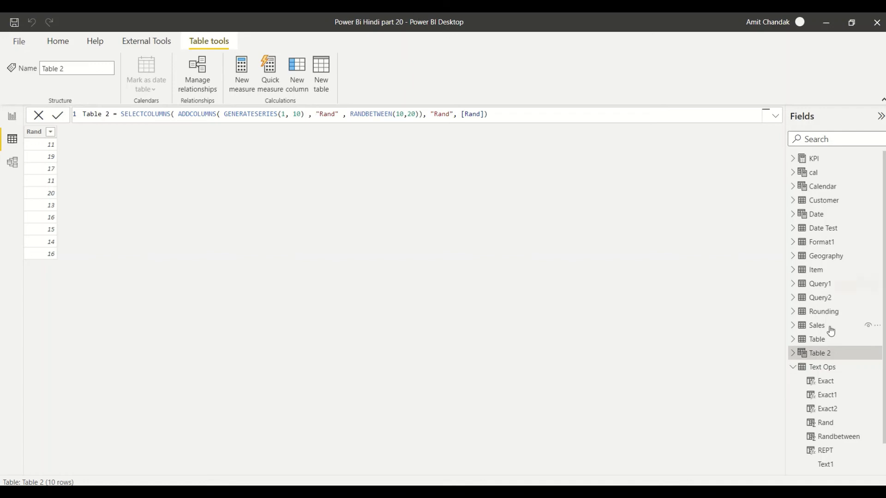
# Step: In the Text Ops table, store the Rand column's existing expression in a variable named _1
pyautogui.click(833, 367)
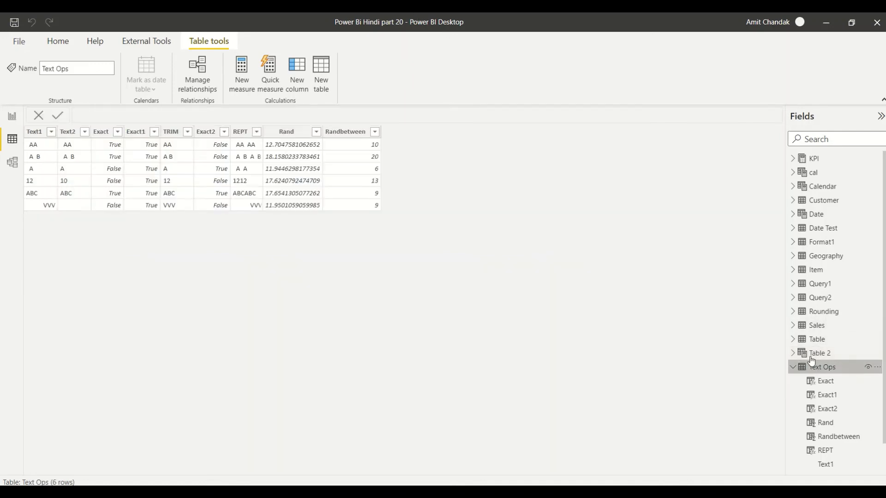
pyautogui.click(351, 132)
pyautogui.click(281, 133)
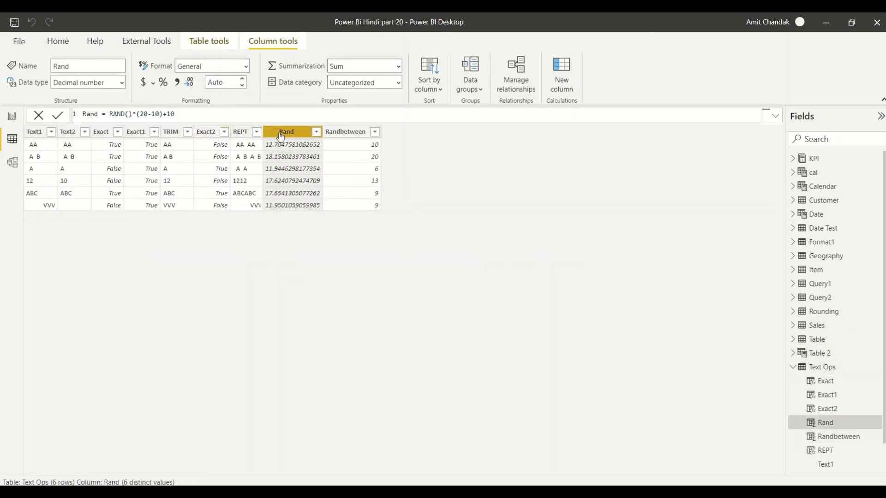
pyautogui.click(111, 117)
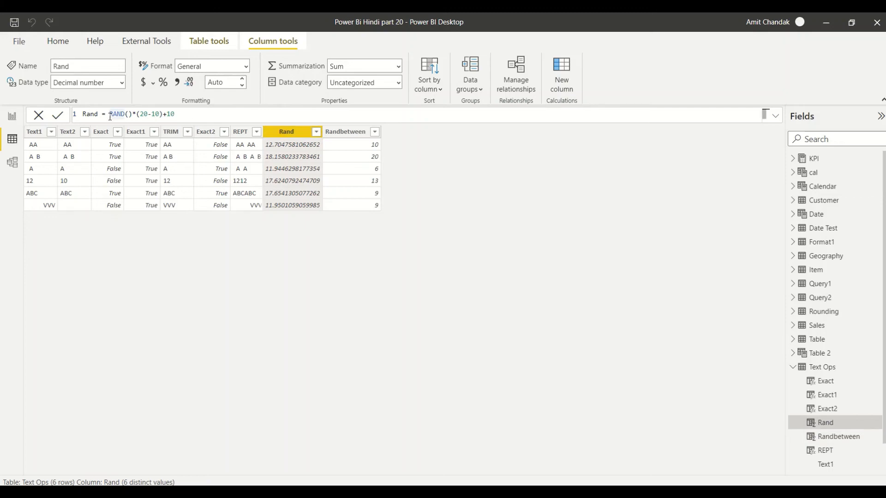
pyautogui.write('var _ ')
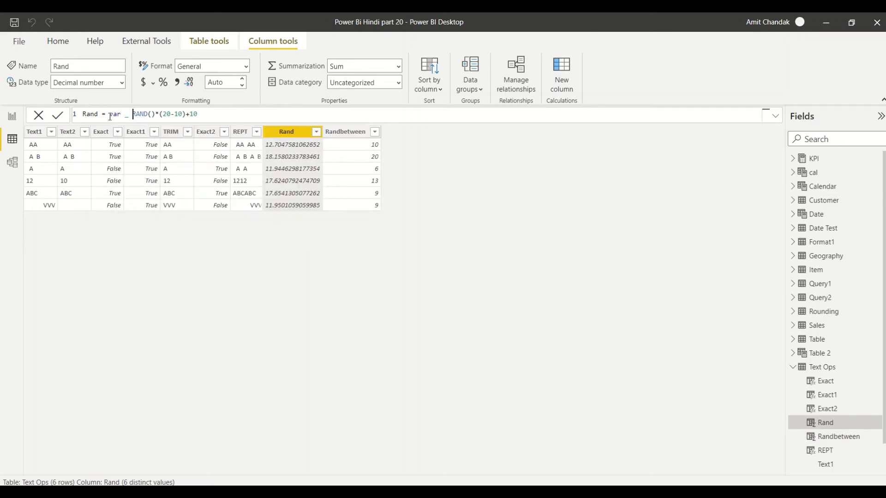
pyautogui.write('=')
pyautogui.press('BackSpace')
pyautogui.press('BackSpace')
pyautogui.press('BackSpace')
pyautogui.write('1=')
# Step: Complete the Rand column's formula with a return line and _1 as the returned value, each on its own line
pyautogui.click(223, 112)
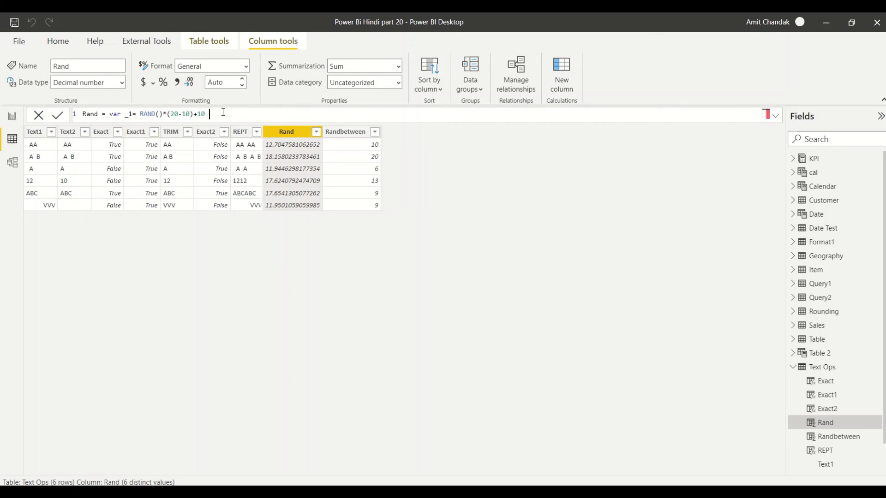
pyautogui.hotkey('shift', 'Return')
pyautogui.write('return')
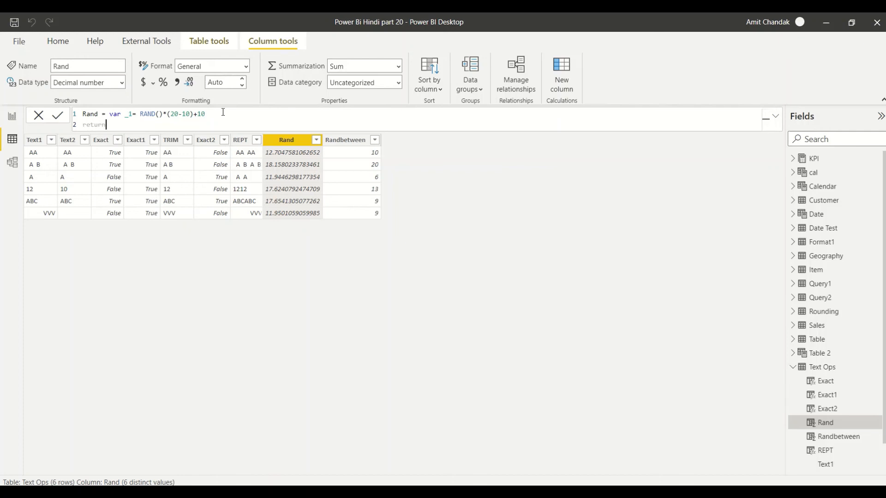
pyautogui.hotkey('shift', 'Return')
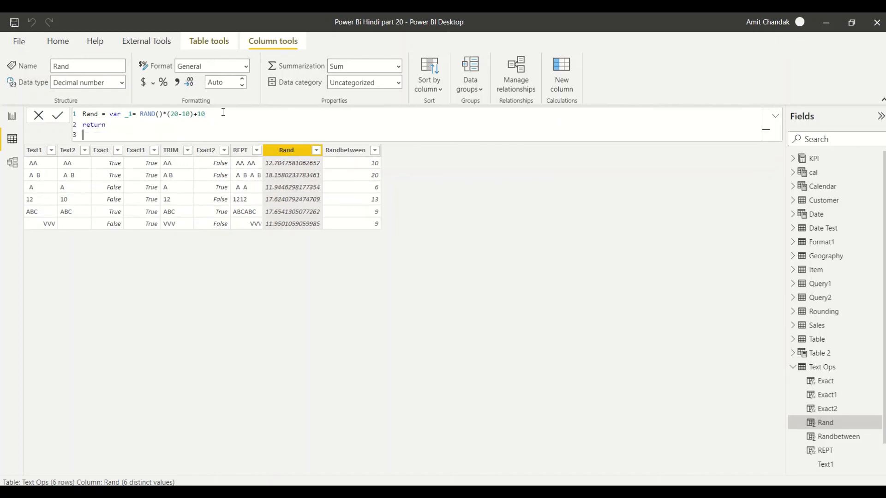
pyautogui.write('_1')
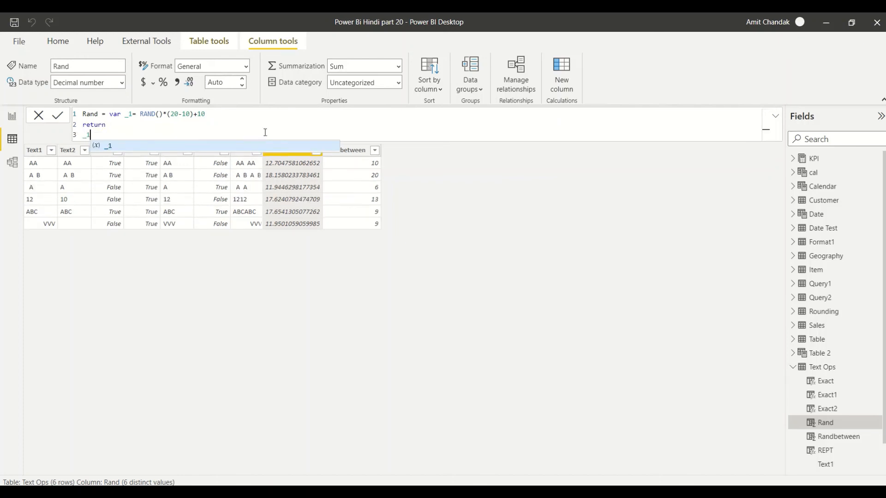
pyautogui.press('Return')
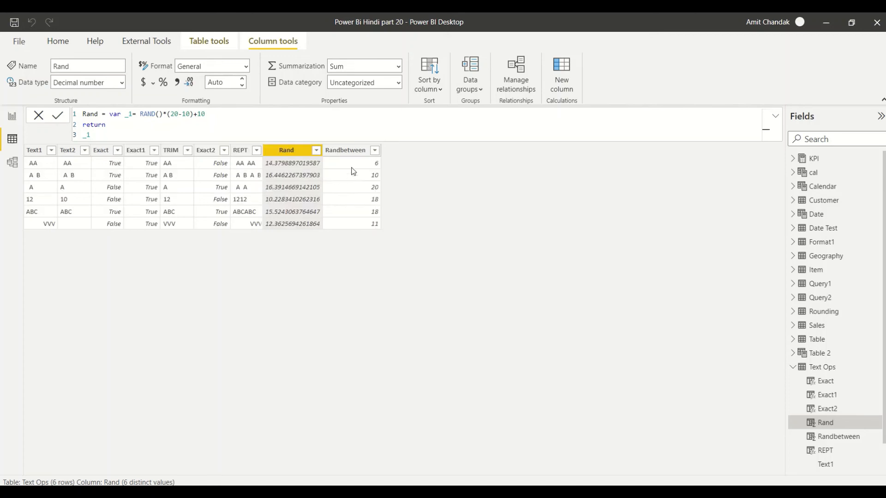
# Step: Commit the Rand column's variable-based formula that returns _1
pyautogui.click(223, 123)
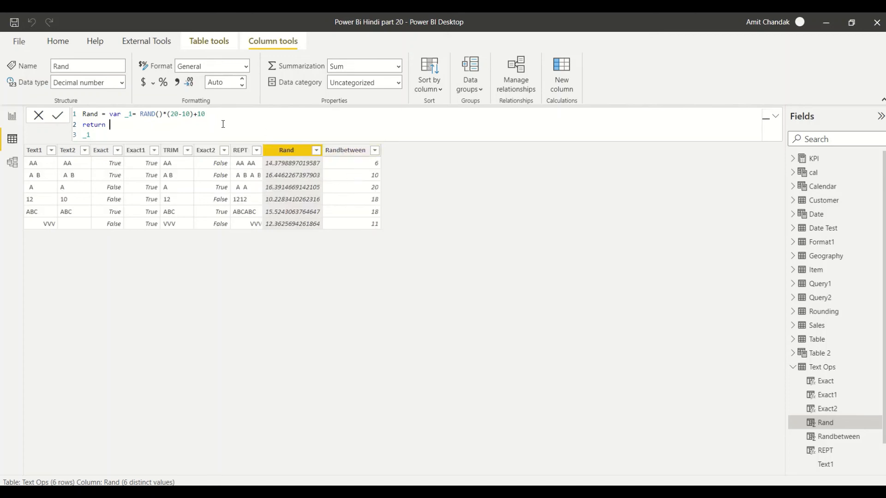
pyautogui.click(94, 133)
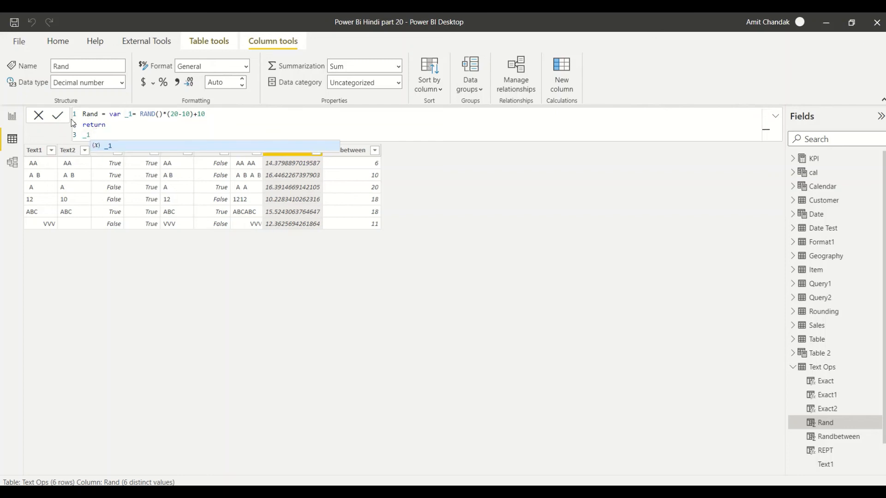
pyautogui.click(57, 116)
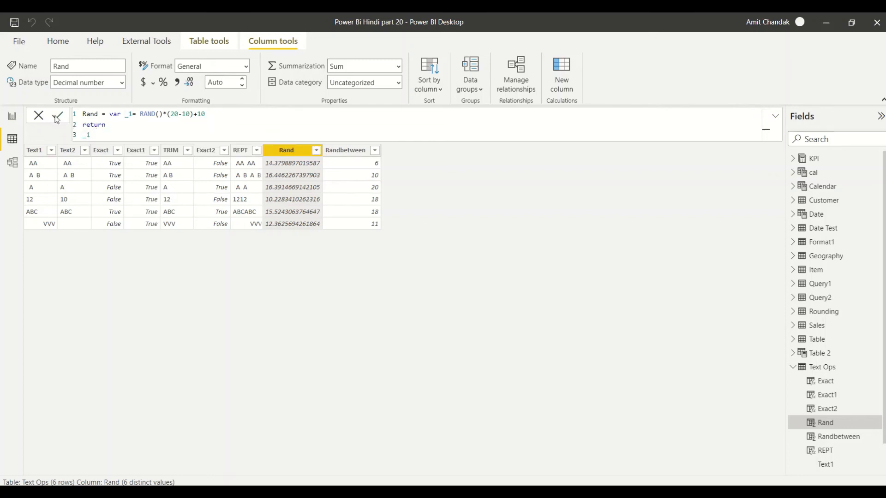
# Step: Refresh the Text Ops table's data twice to regenerate the Rand and Randbetween values, and display the Rand column's formula again
pyautogui.click(347, 164)
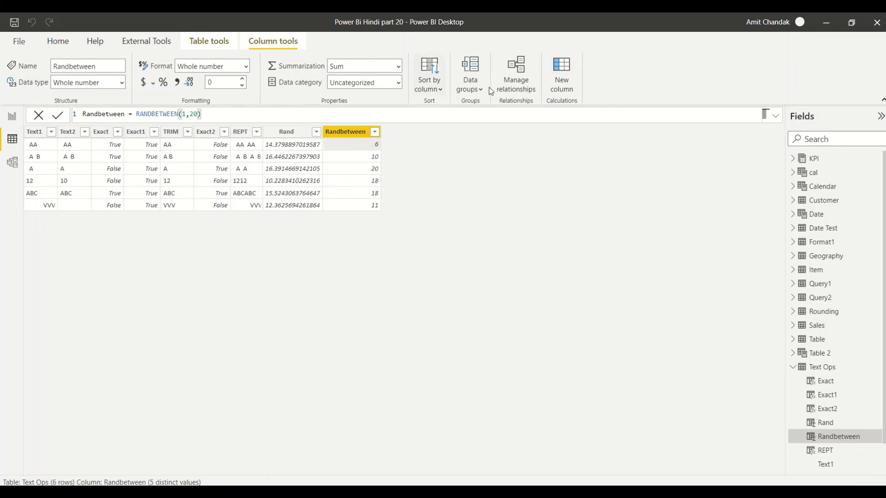
pyautogui.rightClick(814, 370)
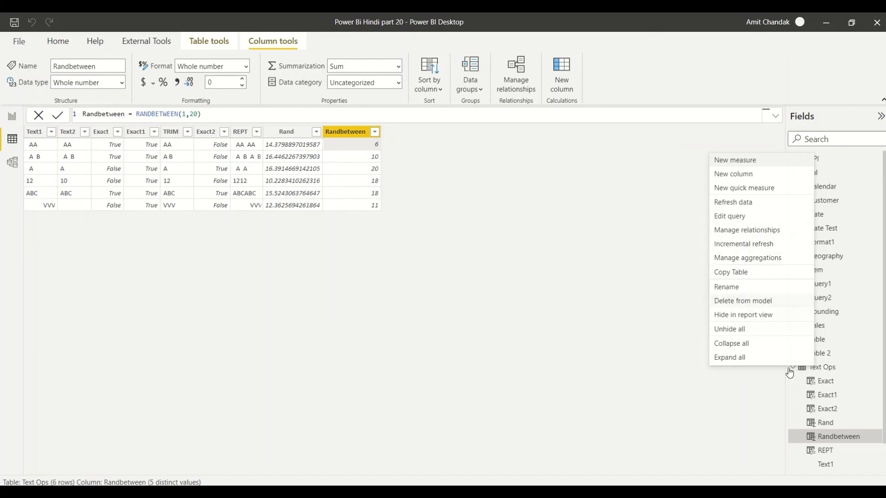
pyautogui.click(663, 291)
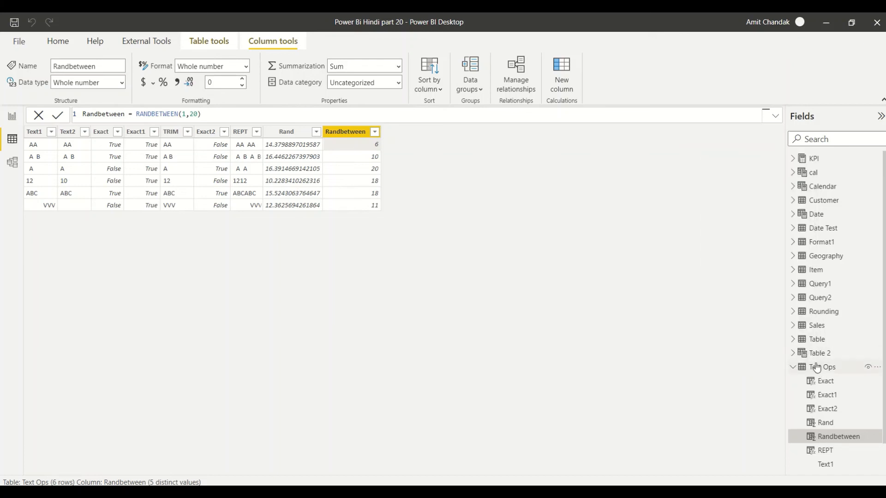
pyautogui.rightClick(817, 354)
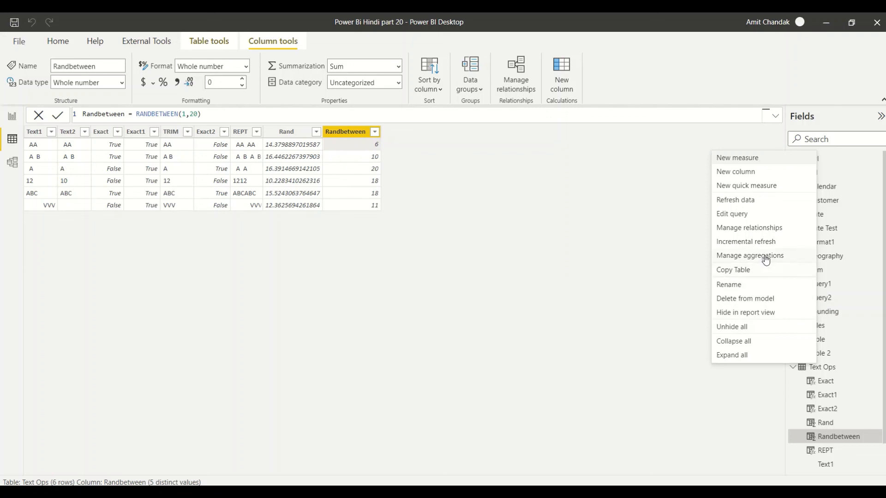
pyautogui.click(745, 202)
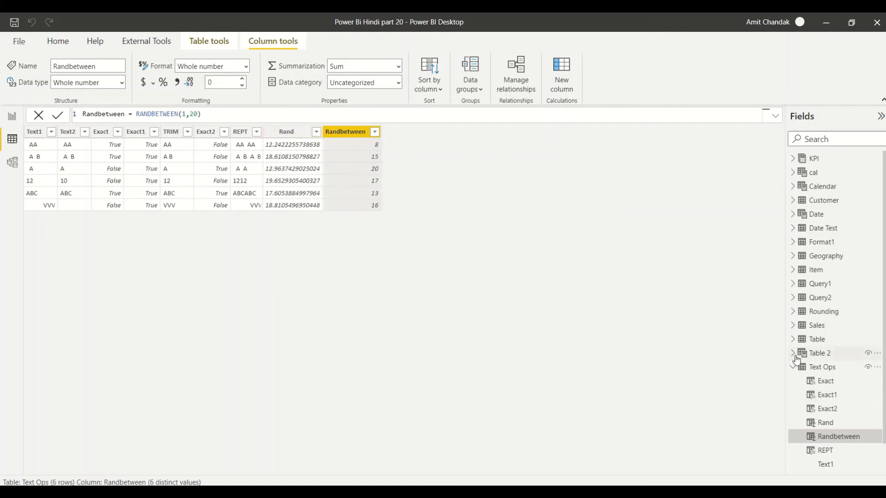
pyautogui.rightClick(816, 368)
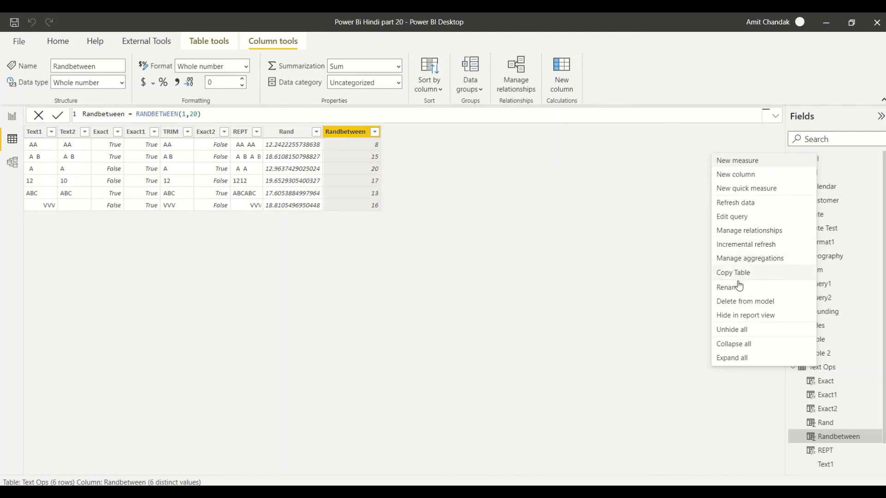
pyautogui.click(736, 205)
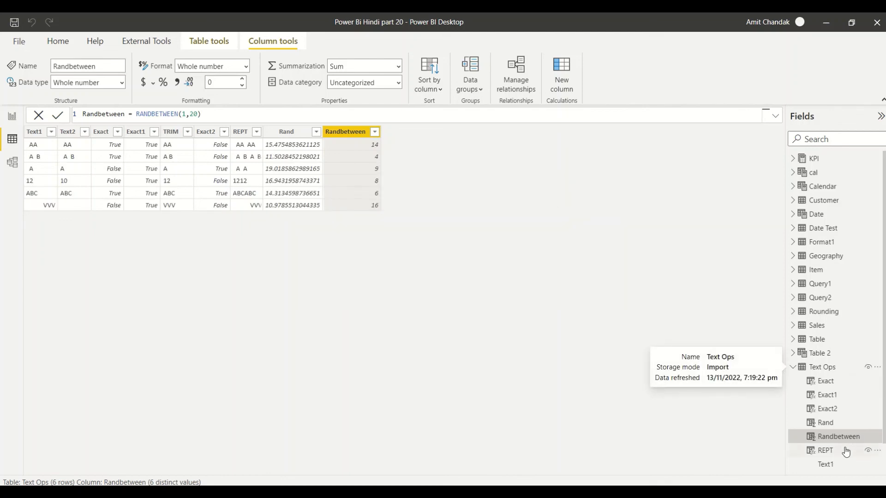
pyautogui.click(823, 369)
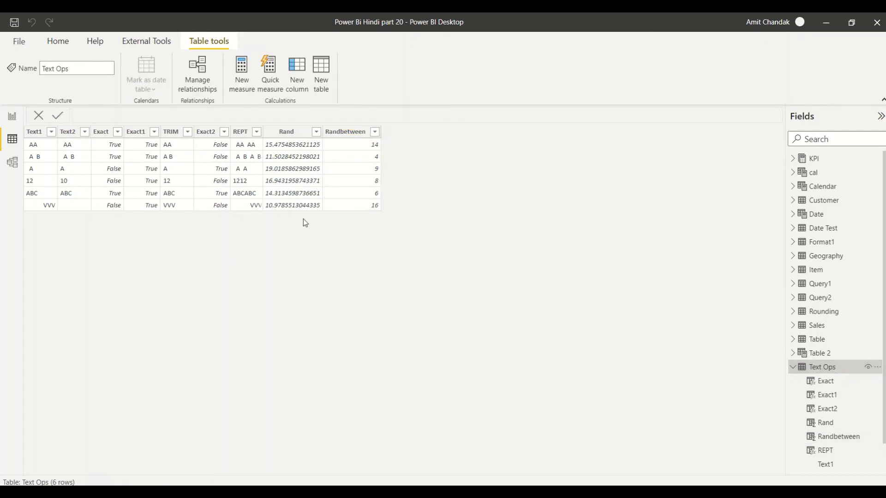
pyautogui.click(294, 137)
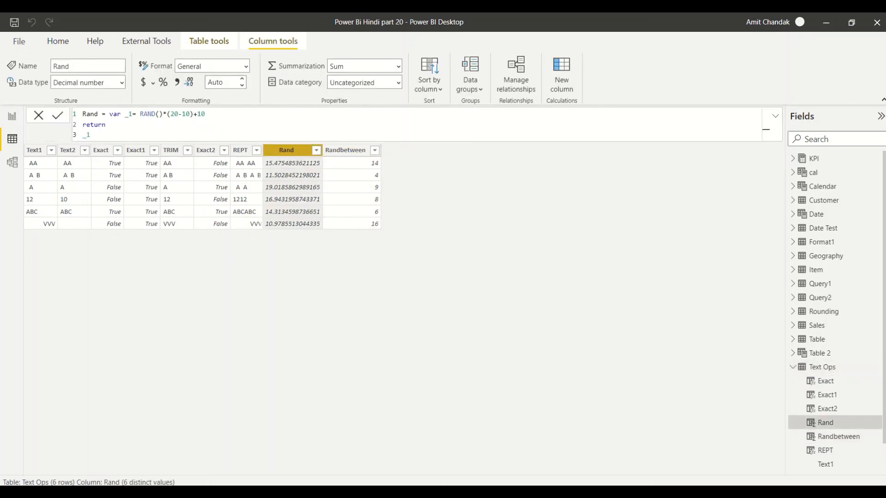